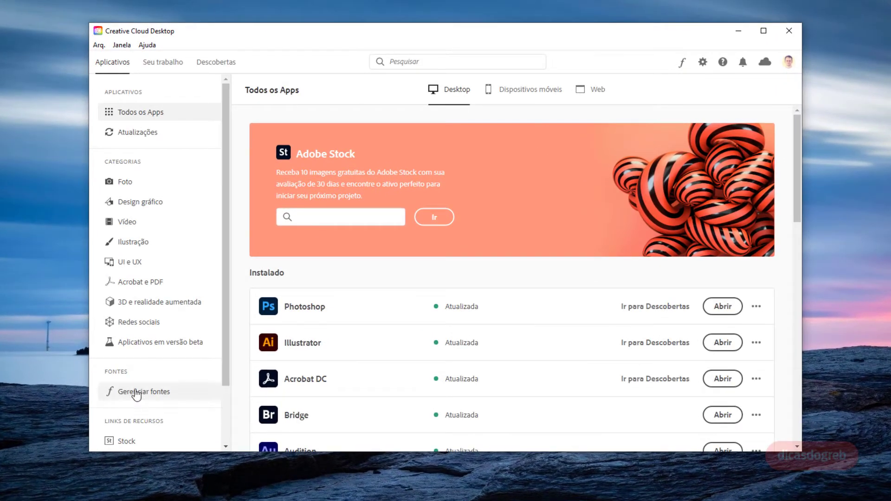
Check the Fontes ativas list under Gerenciar fontes, then launch Adobe Fonts via Pesquisar mais fontes.
click(136, 393)
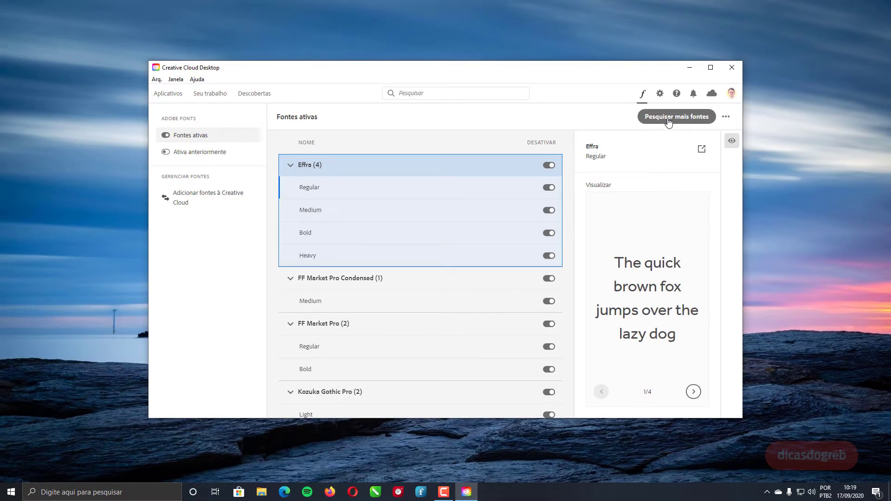
click(668, 122)
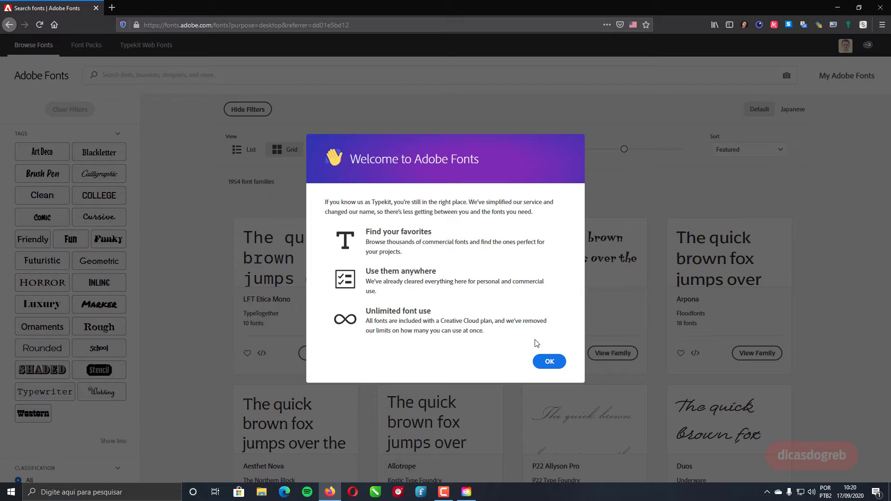
Dismiss the Welcome dialog, then hide the filter sidebar and show it again.
click(548, 362)
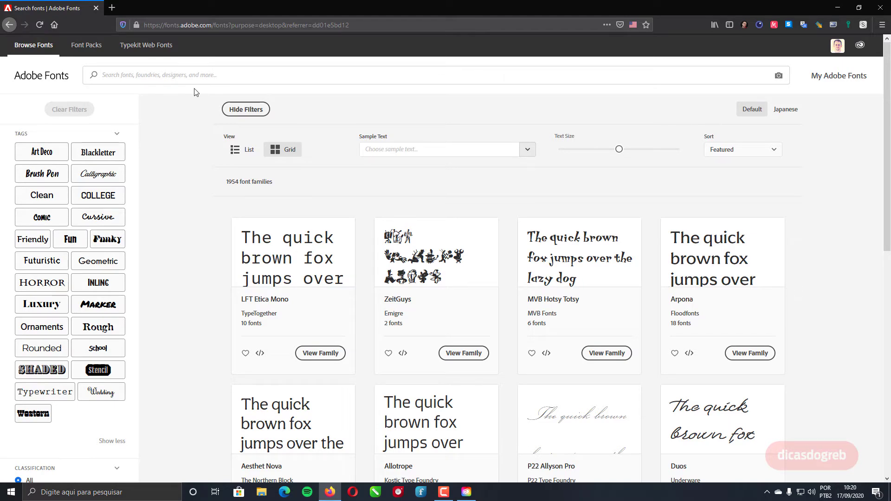
click(244, 110)
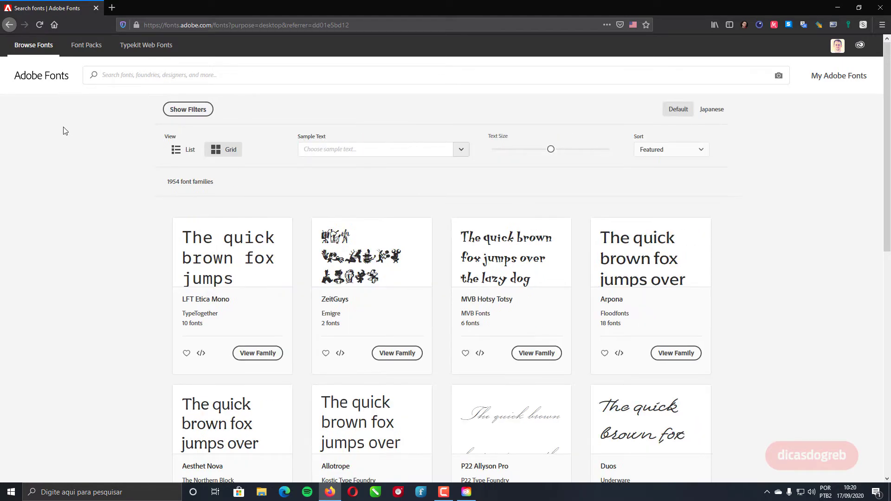
click(200, 109)
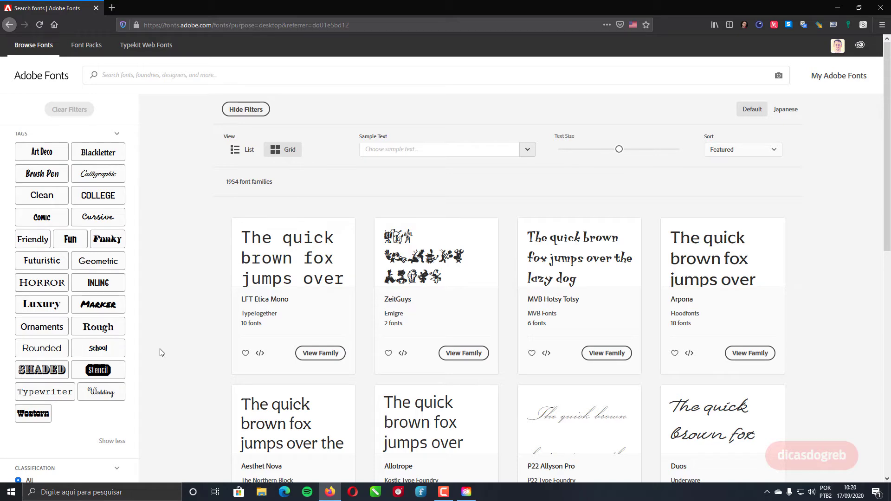
scroll(103, 377, down, 3)
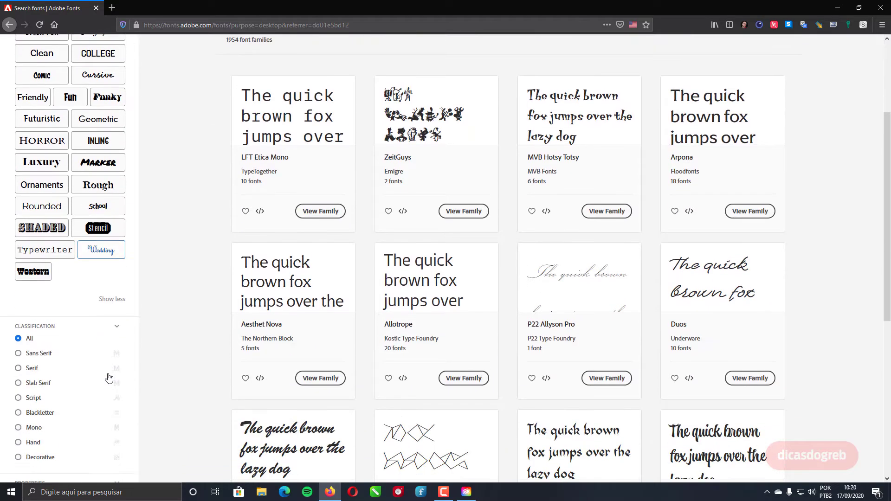
scroll(107, 377, down, 1)
scroll(109, 378, down, 1)
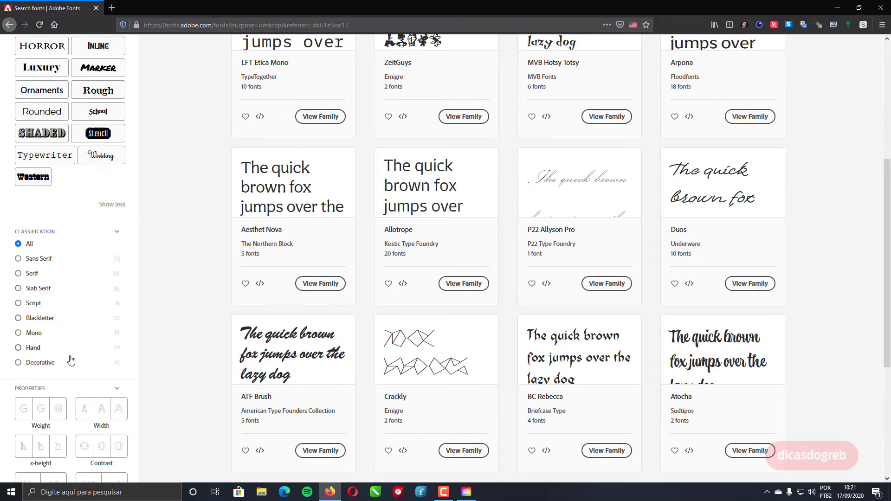
scroll(71, 360, down, 3)
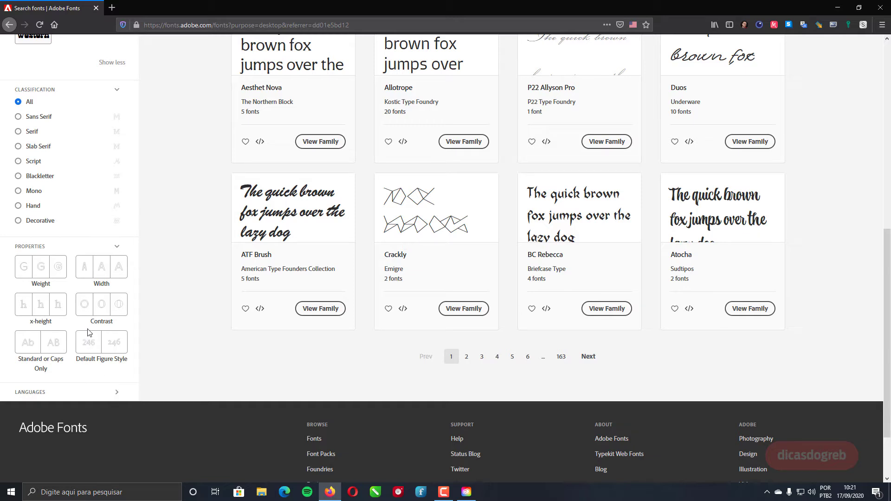
click(82, 393)
scroll(82, 395, down, 3)
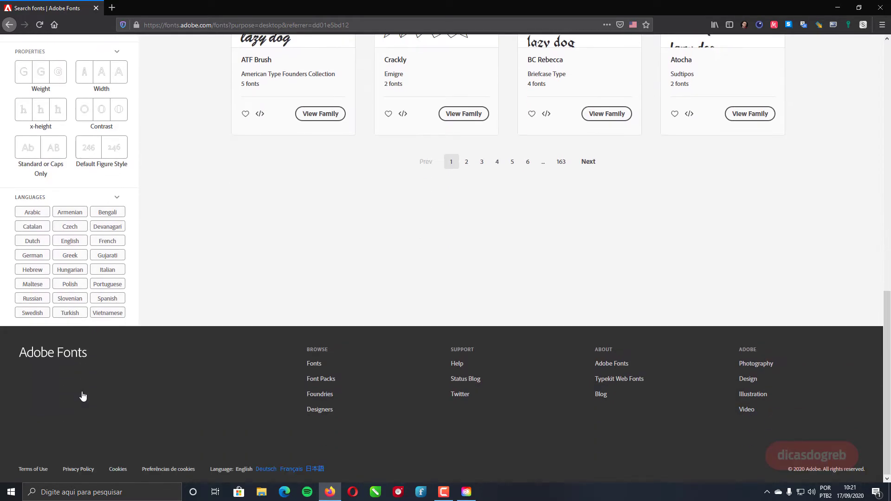
scroll(71, 331, up, 3)
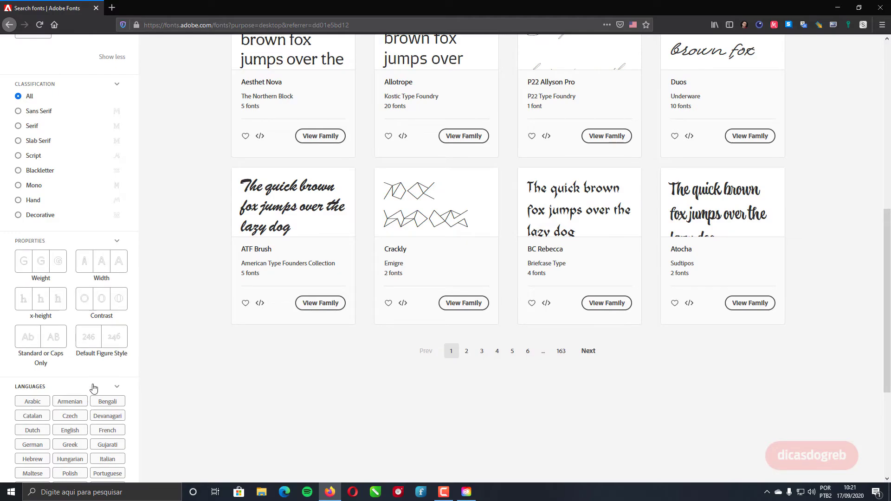
click(91, 386)
scroll(212, 377, up, 6)
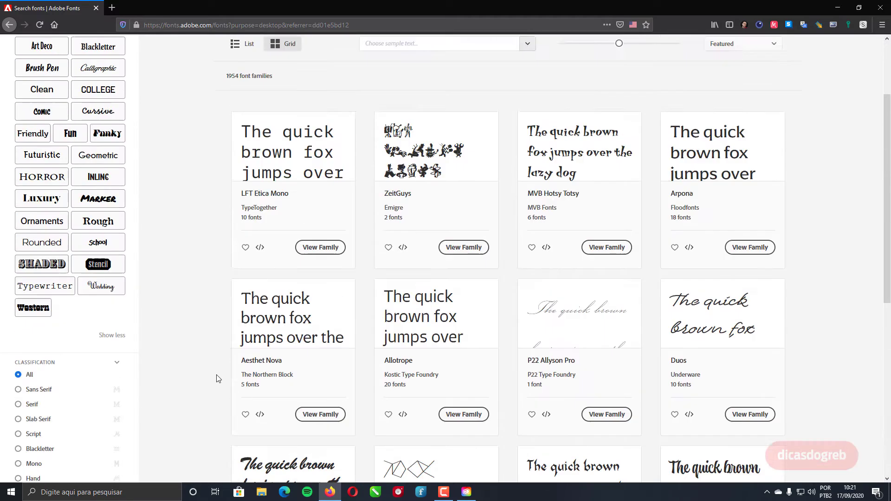
scroll(215, 377, up, 3)
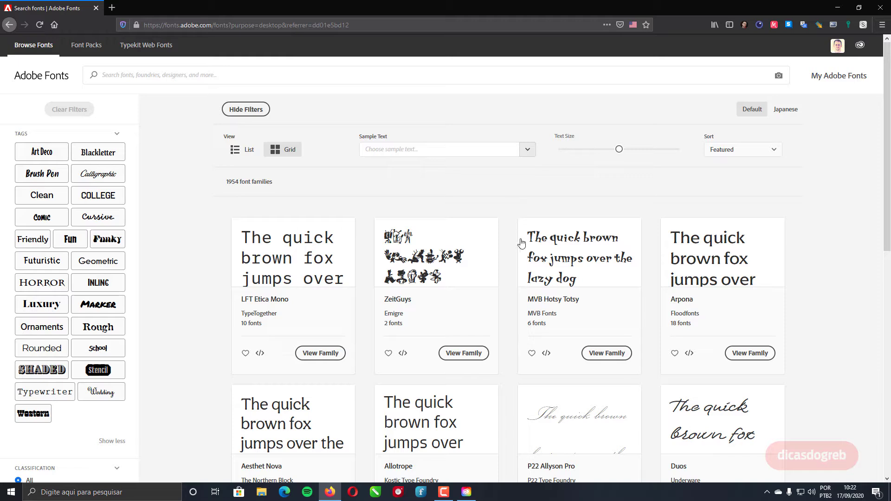
Set the sample text to 'A ligeira raposa marrom ataca o cão preguiçoso' and text size to 49.
click(407, 152)
text(A)
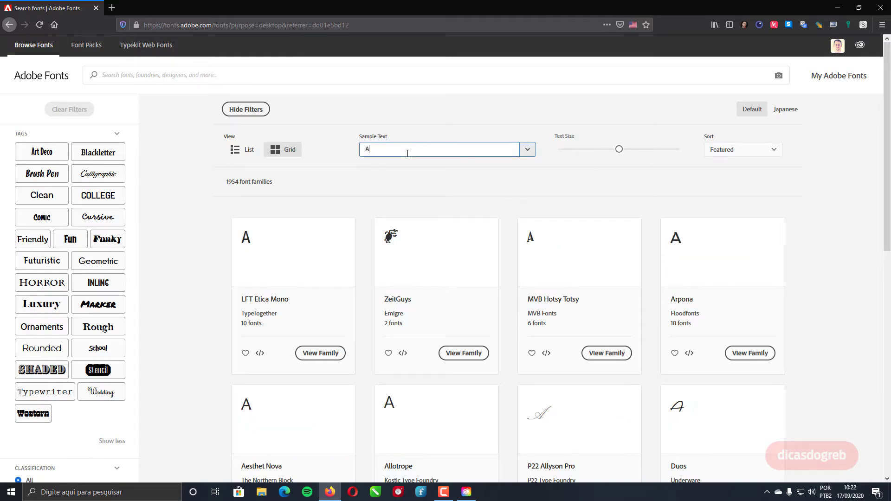
text( ligeira)
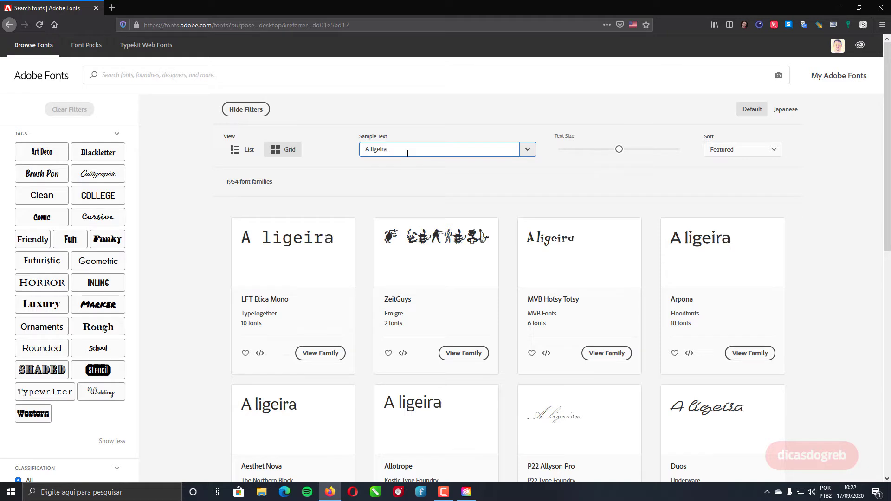
text( raposa marrom ataca o cão pregui)
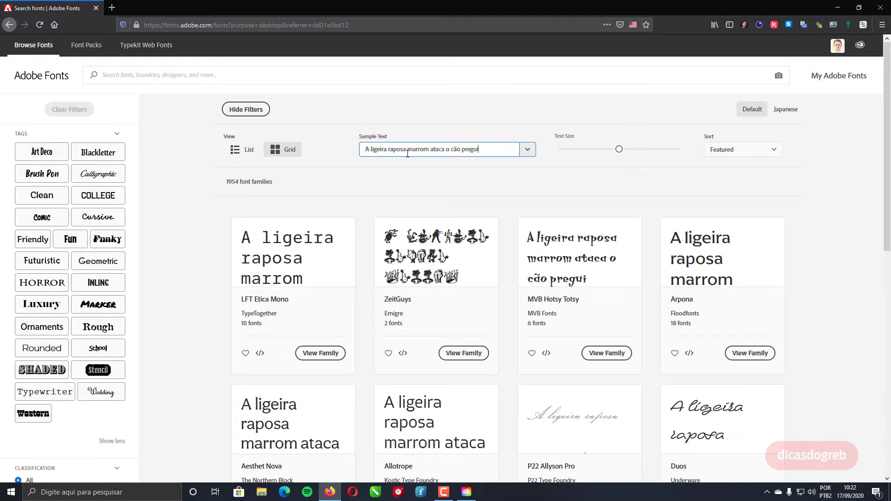
text(çoso)
click(241, 153)
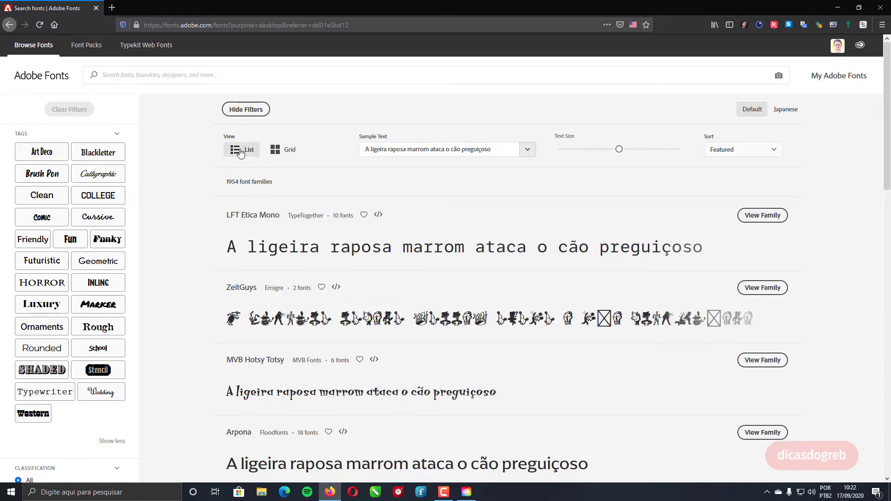
click(273, 153)
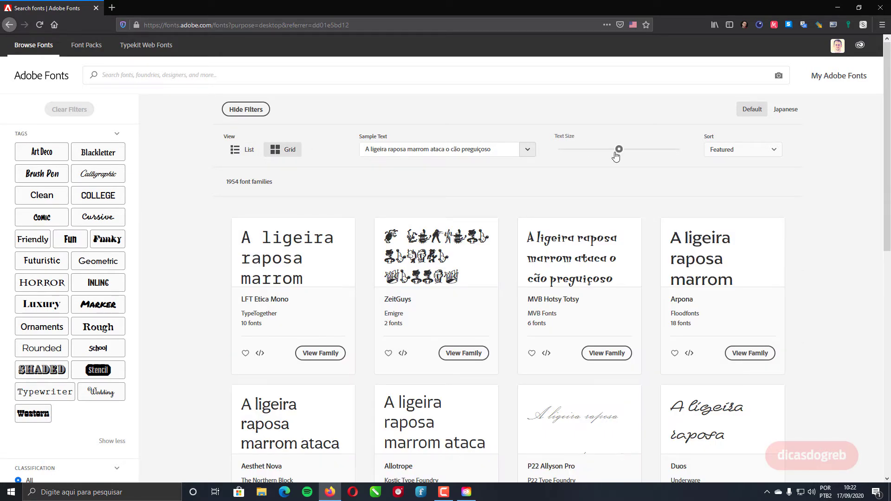
drag(617, 148, 601, 160)
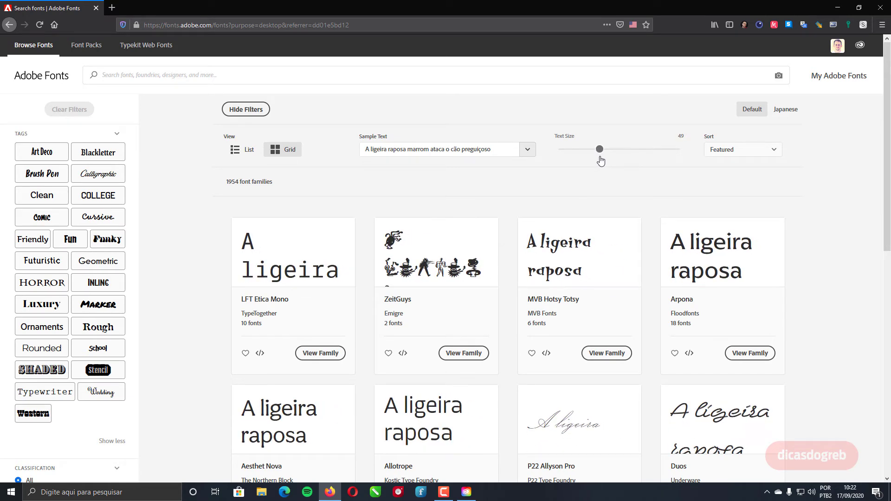
Try sorting the fonts by Newest, then go back to the Featured order.
click(749, 156)
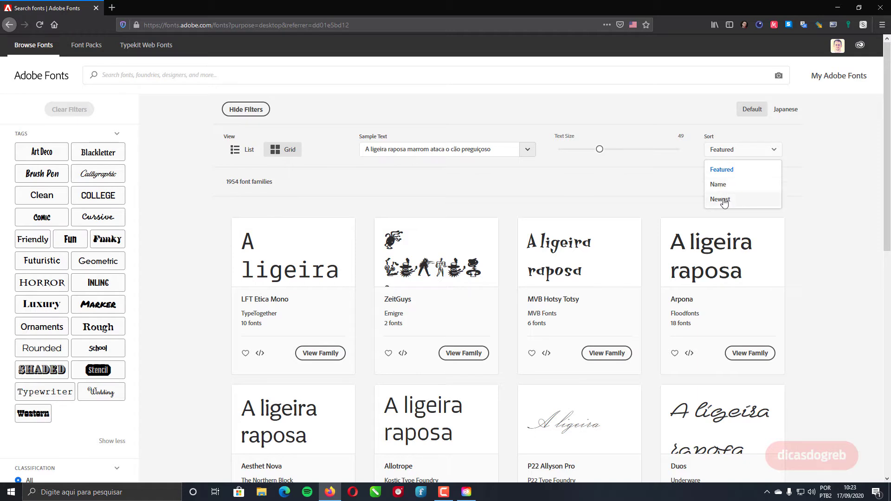
click(722, 200)
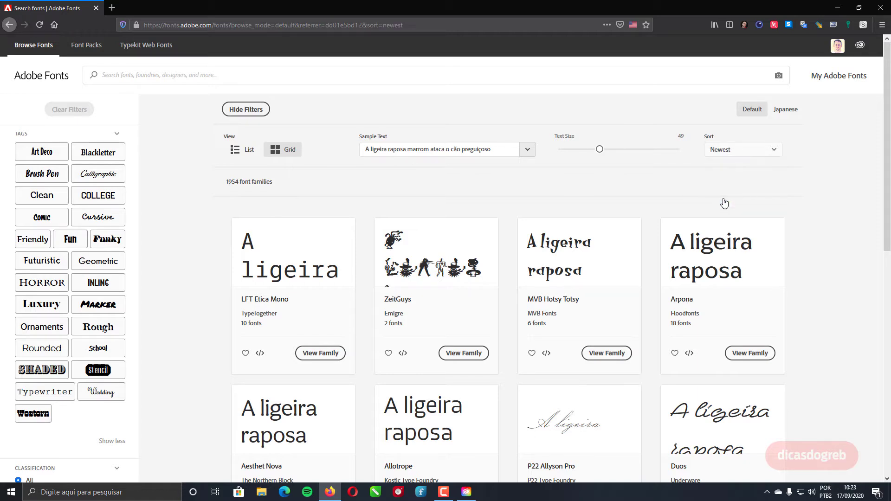
key(alt+Left)
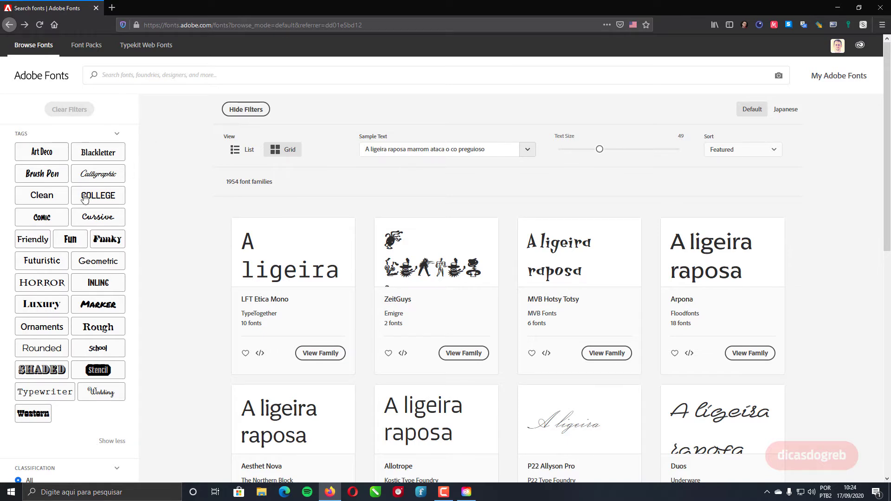
Filter the catalogue by the Luxury tag and the Serif classification instead of Slab Serif.
click(41, 308)
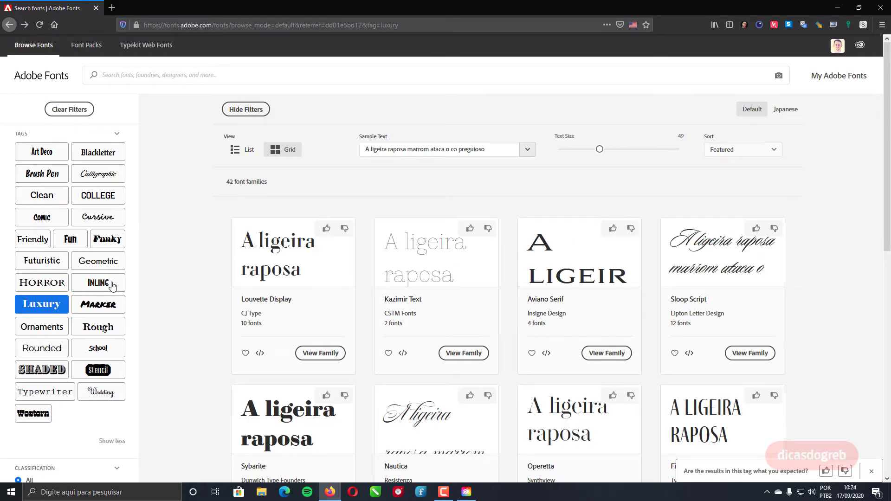
scroll(155, 334, down, 5)
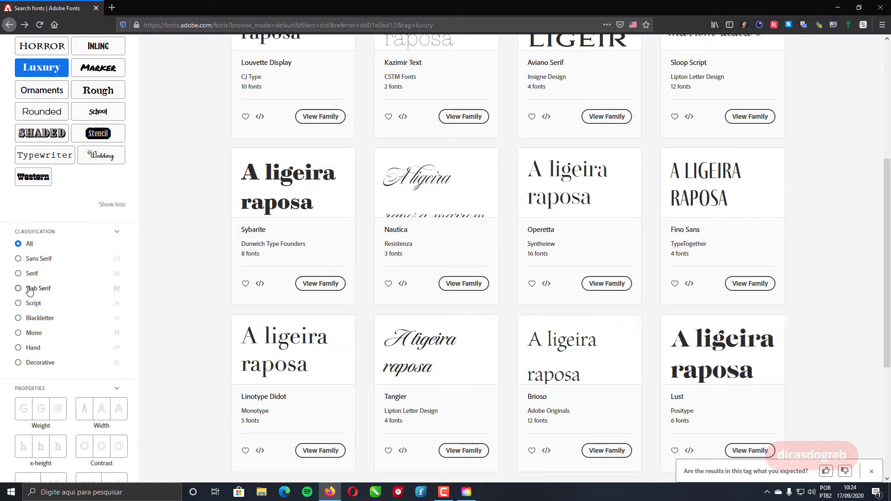
click(29, 289)
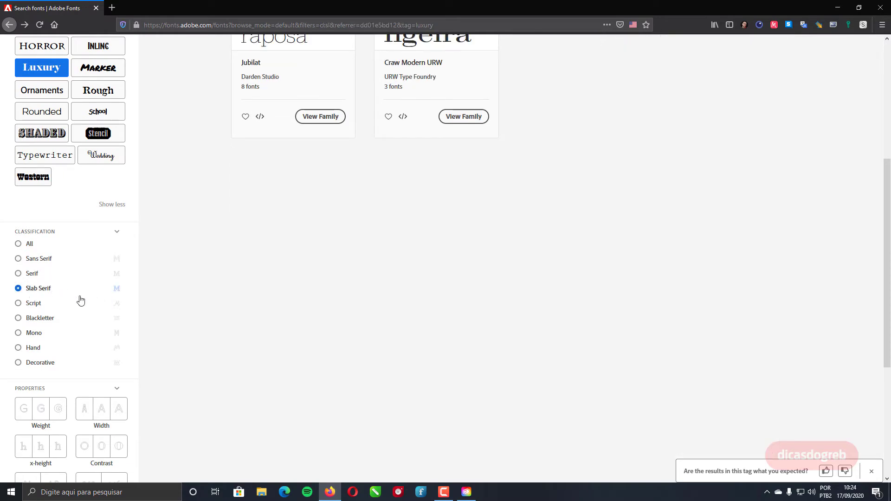
scroll(140, 311, up, 4)
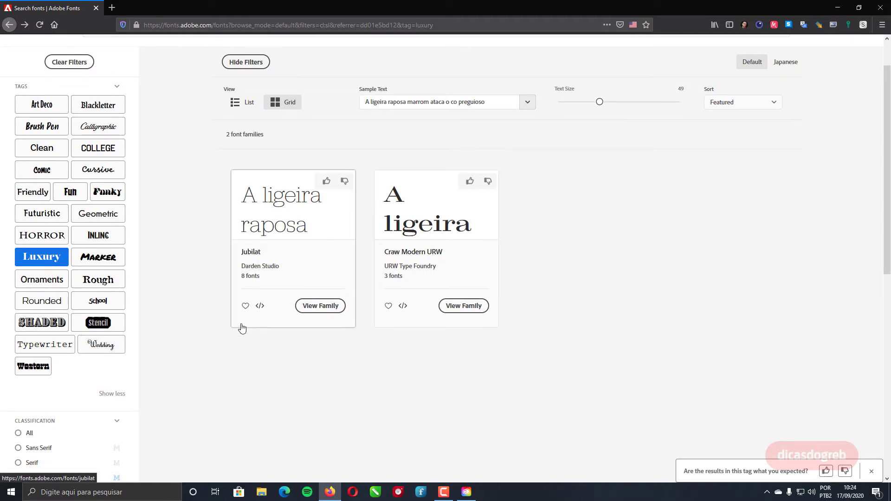
scroll(218, 403, down, 3)
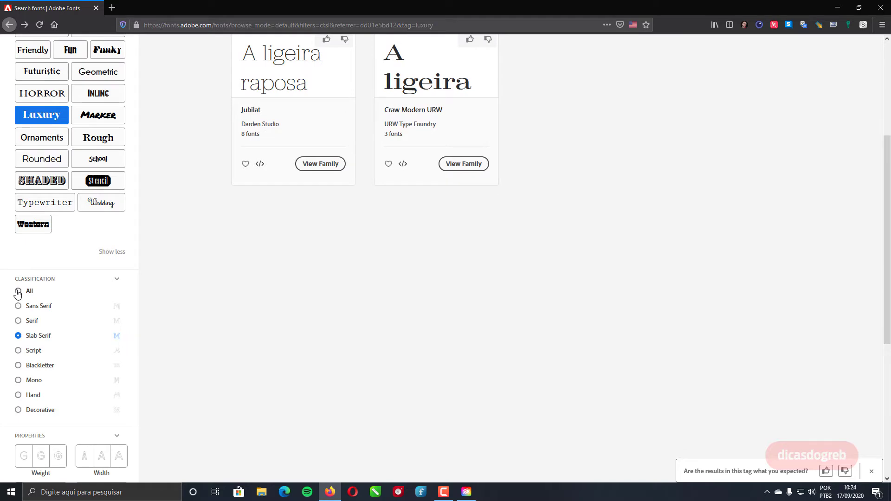
click(18, 321)
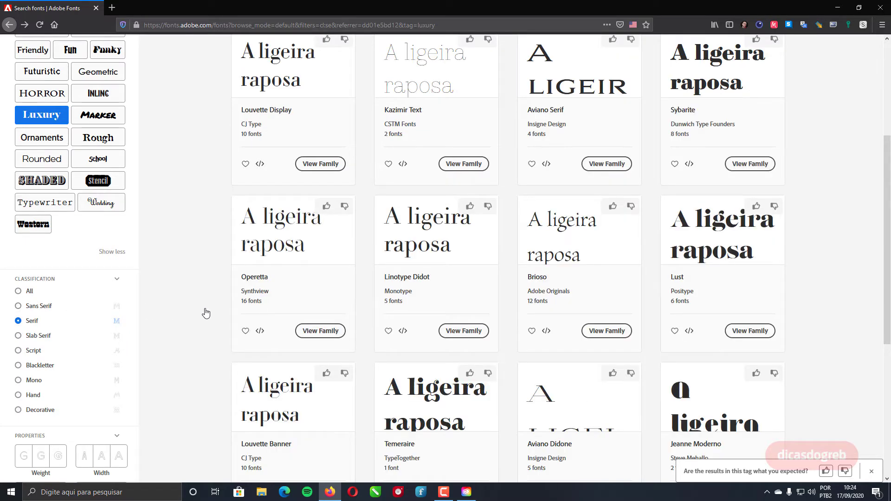
scroll(206, 313, up, 4)
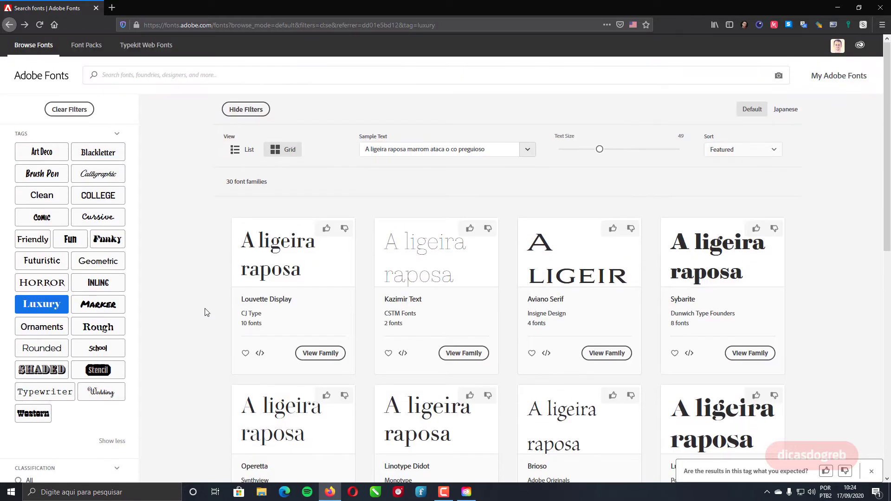
scroll(206, 313, down, 6)
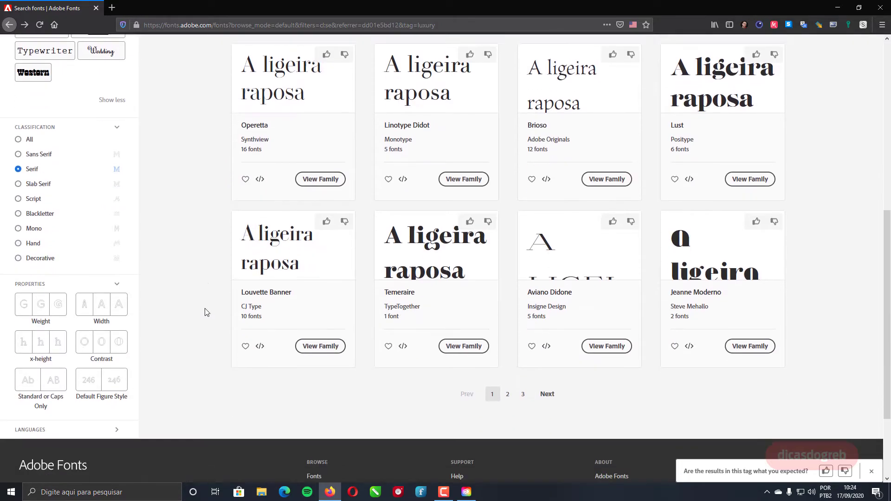
scroll(204, 311, down, 2)
Add the standard letter-case and 246 default figure style properties, leaving seven families.
click(30, 344)
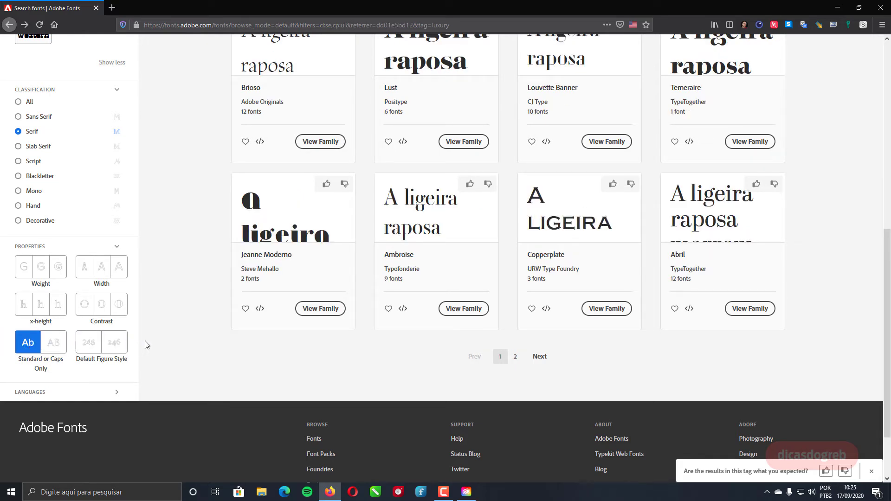
click(114, 345)
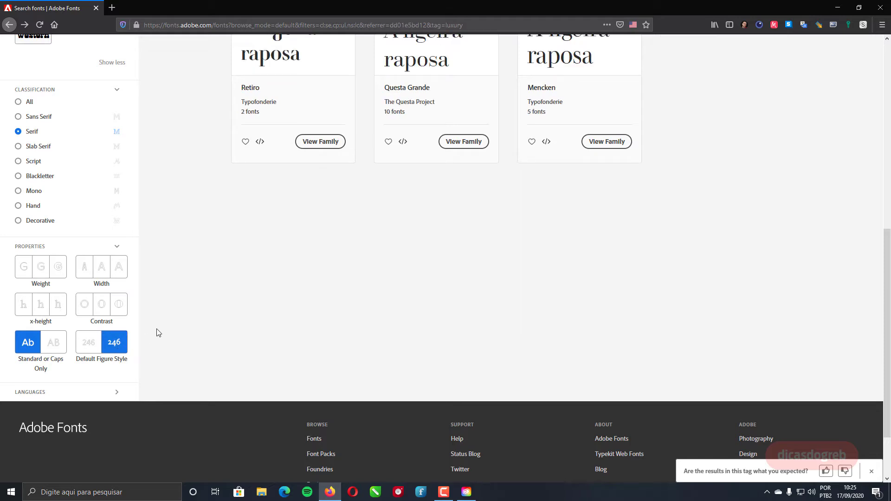
scroll(158, 332, up, 5)
scroll(158, 332, up, 3)
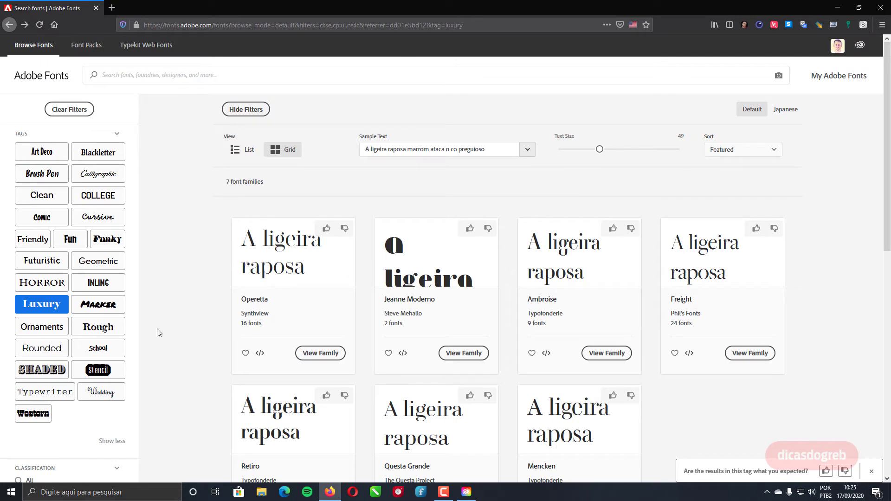
scroll(157, 332, down, 2)
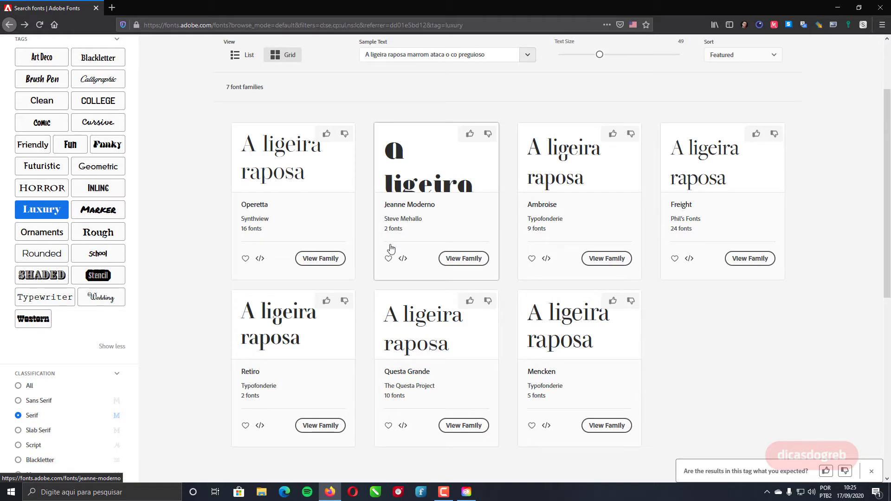
Favorite Jeanne Moderno, open its family page and activate Jeanne Moderno OT Bold.
click(388, 259)
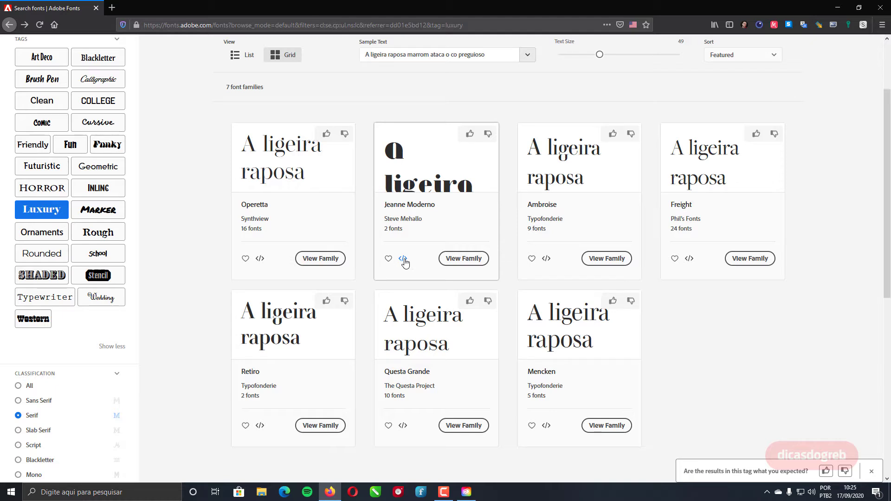
click(444, 224)
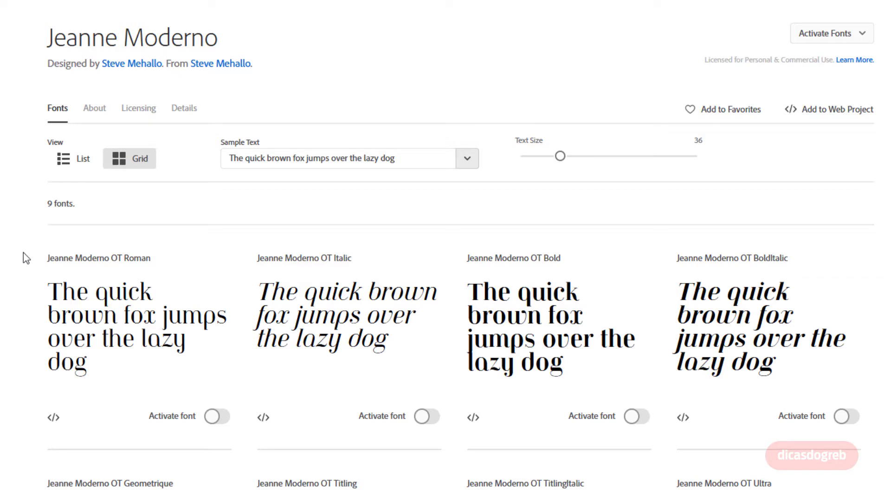
scroll(3, 283, down, 5)
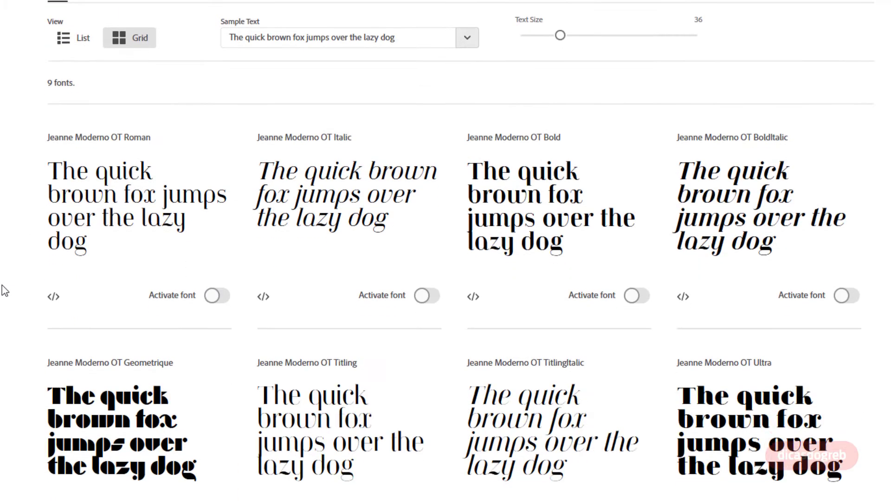
click(211, 157)
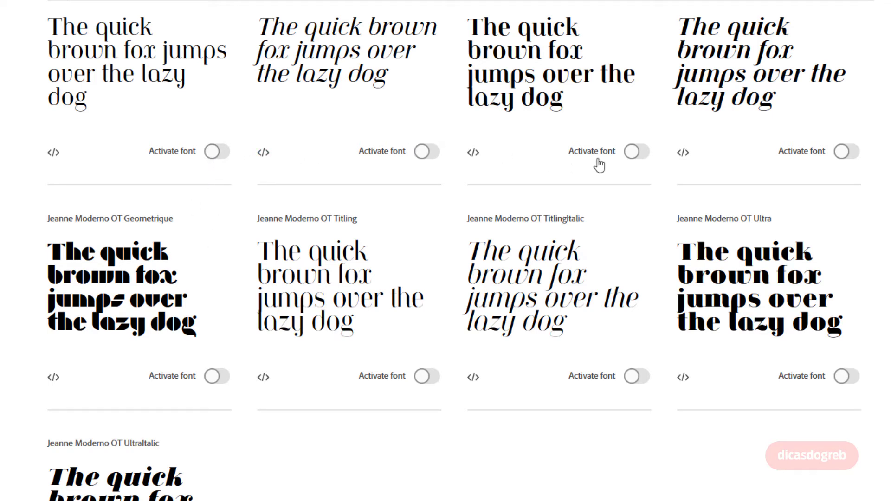
click(642, 153)
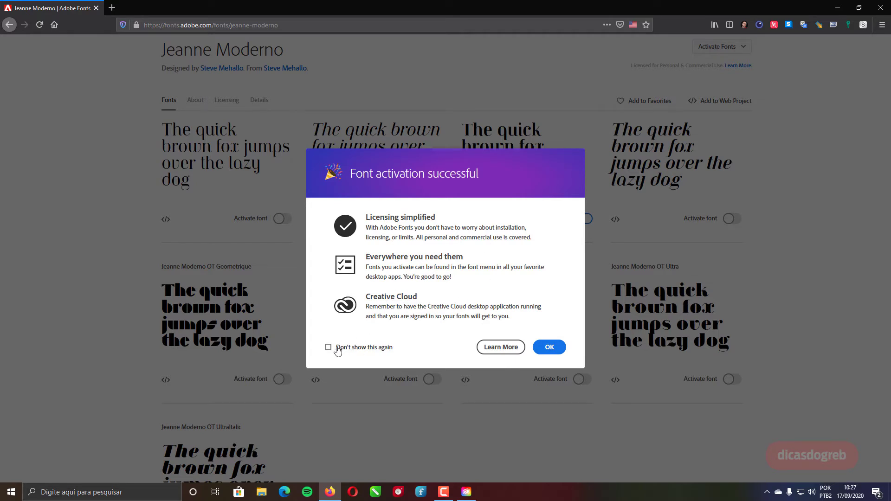
Activate the Jeanne Moderno Ultra group from the Activate Fonts list.
click(548, 350)
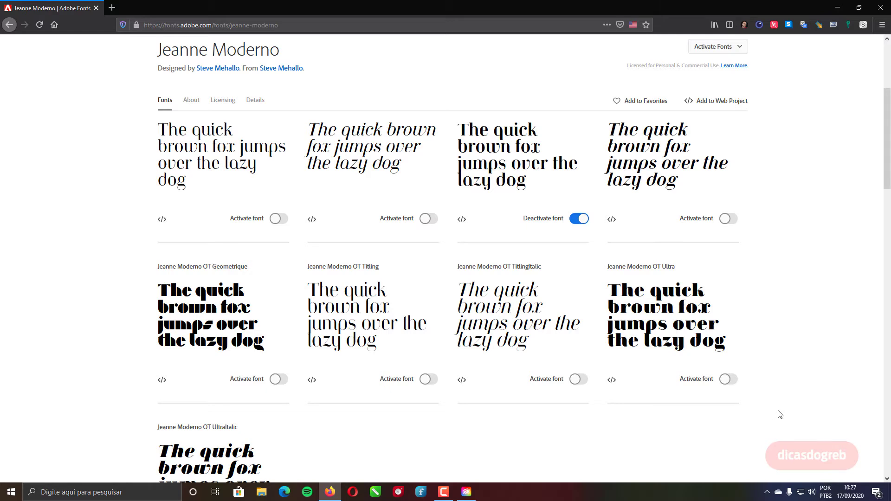
scroll(779, 414, up, 3)
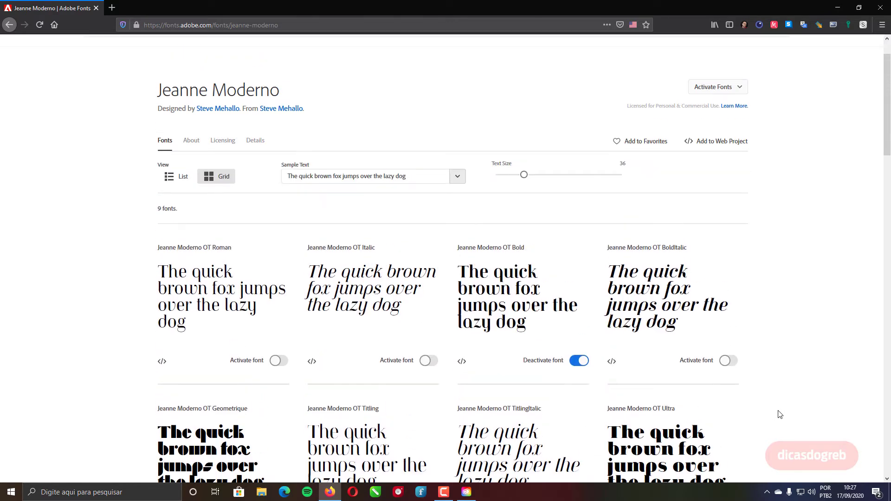
click(739, 89)
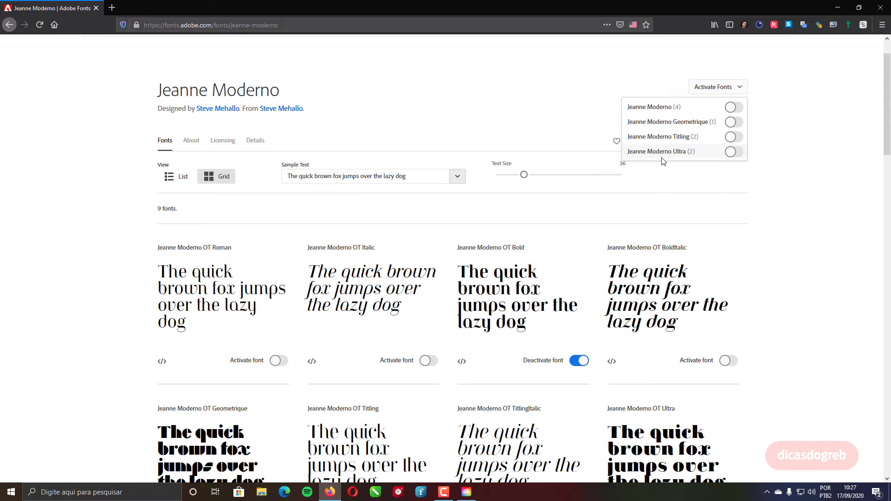
scroll(761, 225, down, 4)
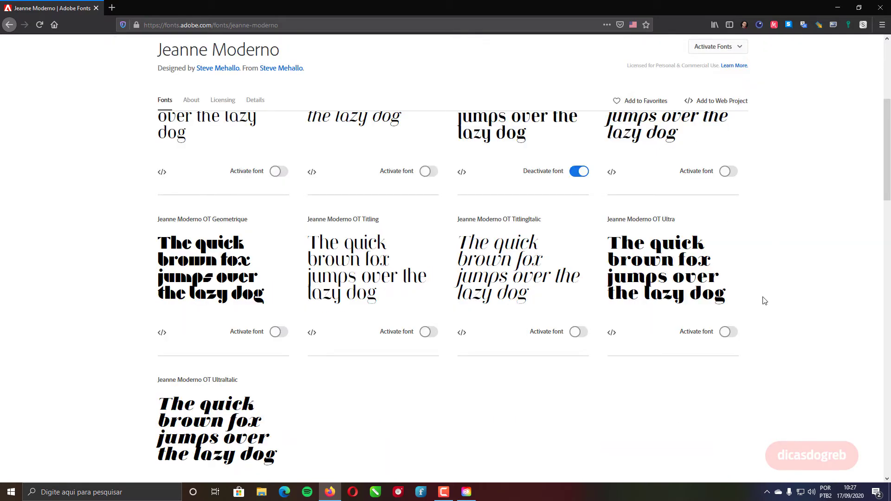
scroll(761, 300, up, 5)
click(740, 135)
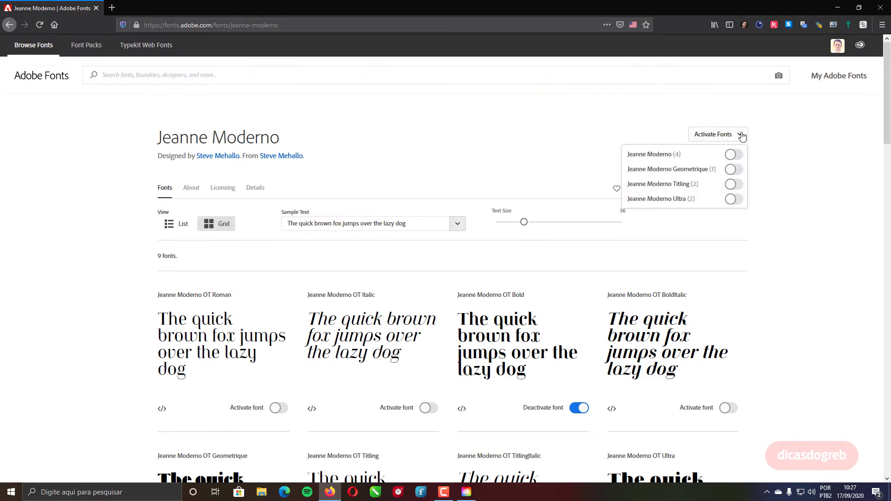
click(732, 201)
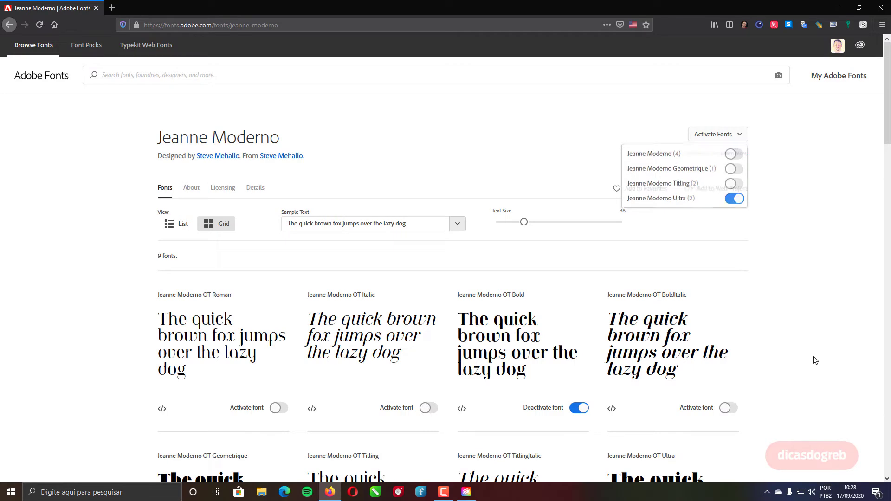
click(814, 360)
Scroll down through the family's About and Licensing sections.
scroll(805, 359, down, 4)
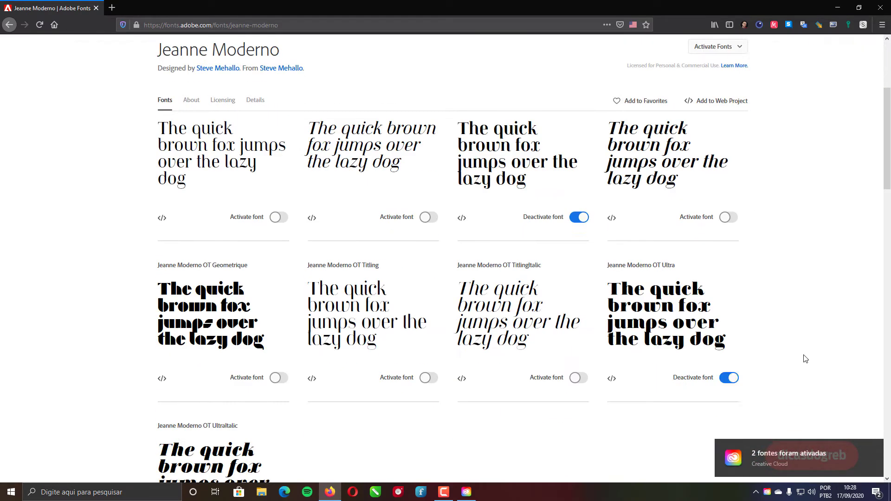
scroll(805, 359, down, 2)
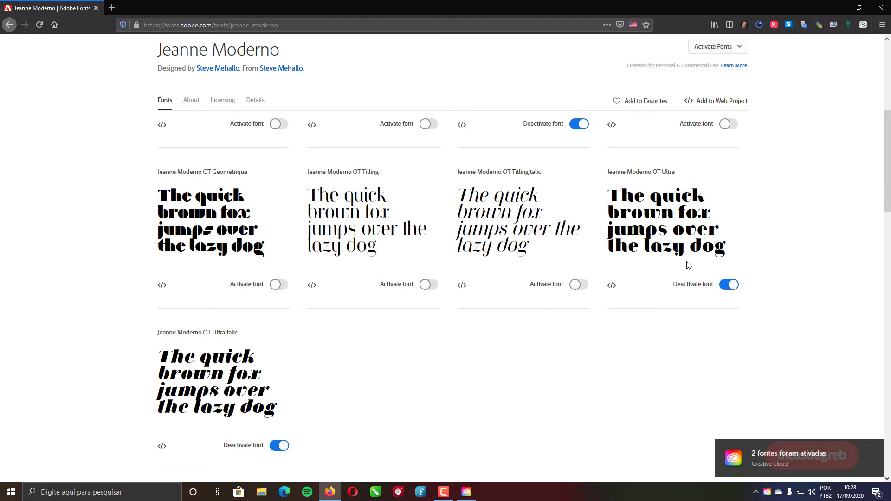
scroll(752, 321, down, 4)
scroll(758, 255, down, 3)
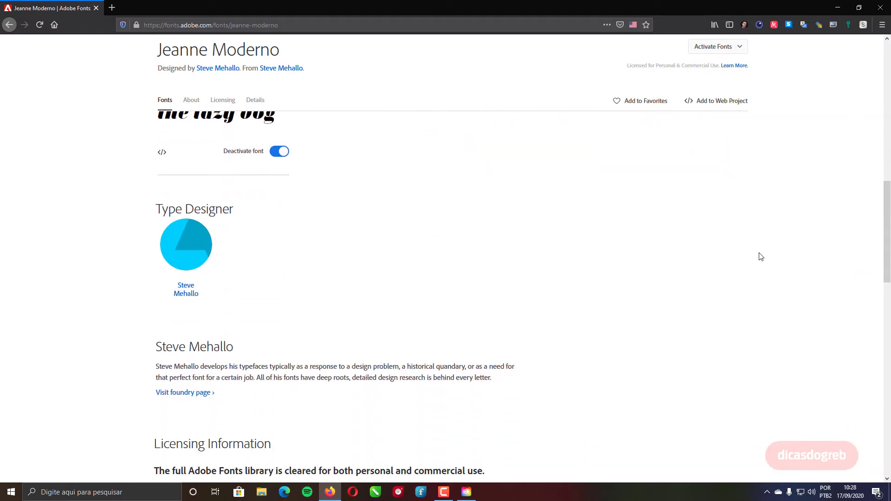
scroll(761, 256, down, 1)
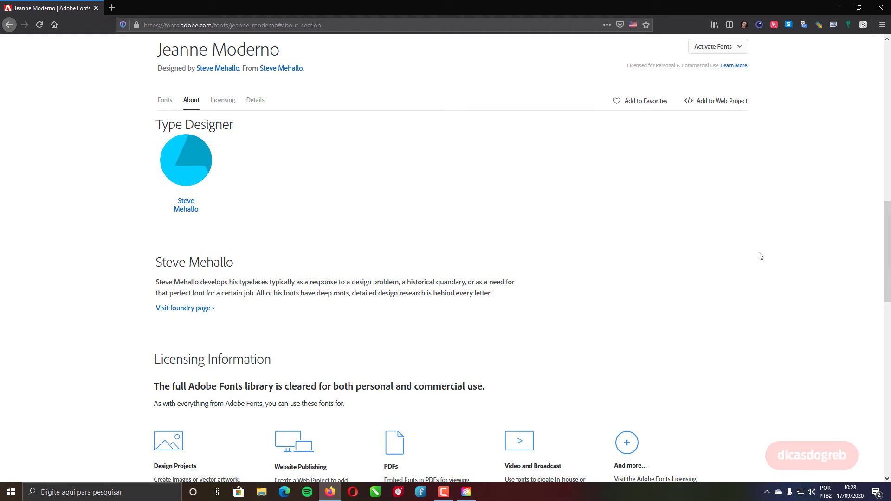
scroll(761, 256, down, 3)
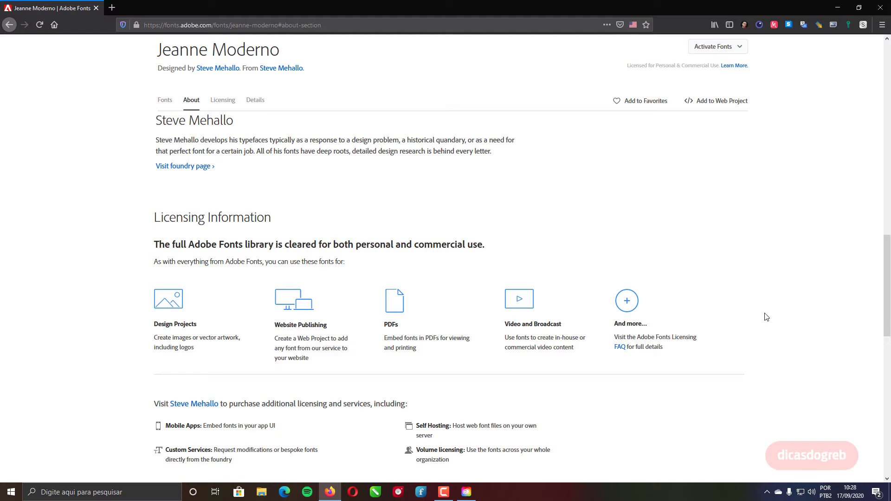
scroll(766, 316, down, 2)
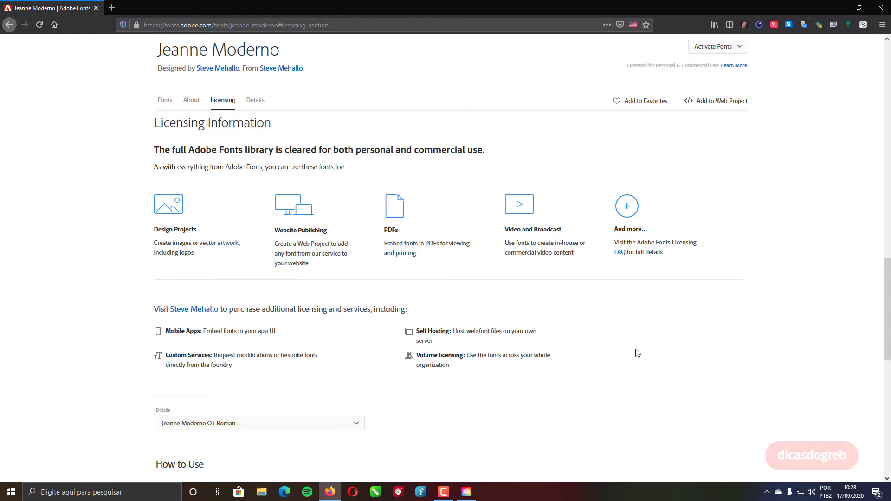
scroll(760, 384, down, 10)
scroll(761, 385, up, 20)
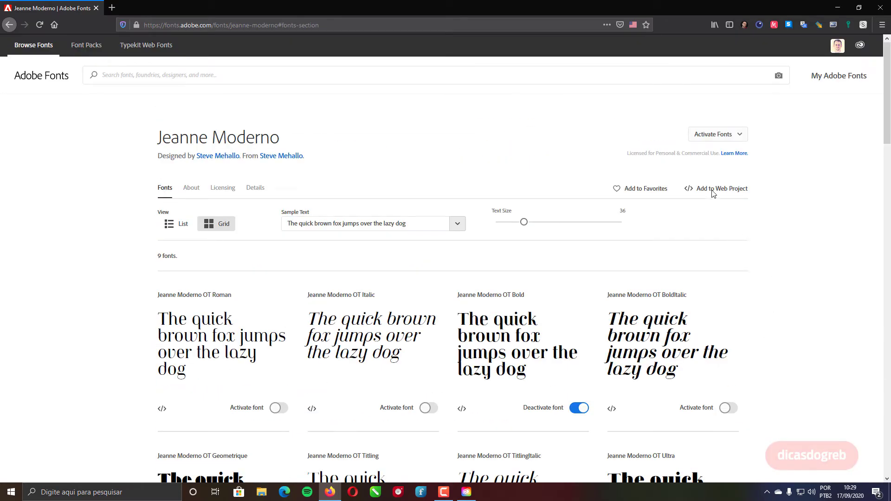
Start a new web project for Jeanne Moderno named WebDDG.
click(698, 191)
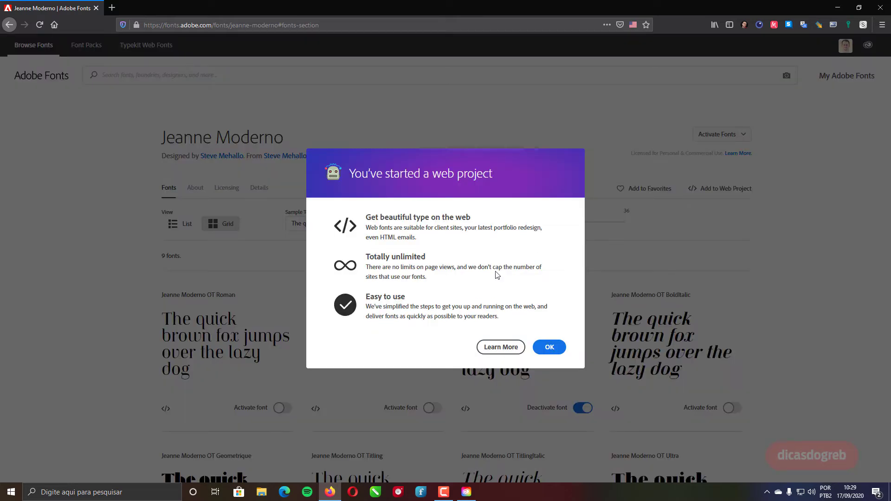
click(547, 354)
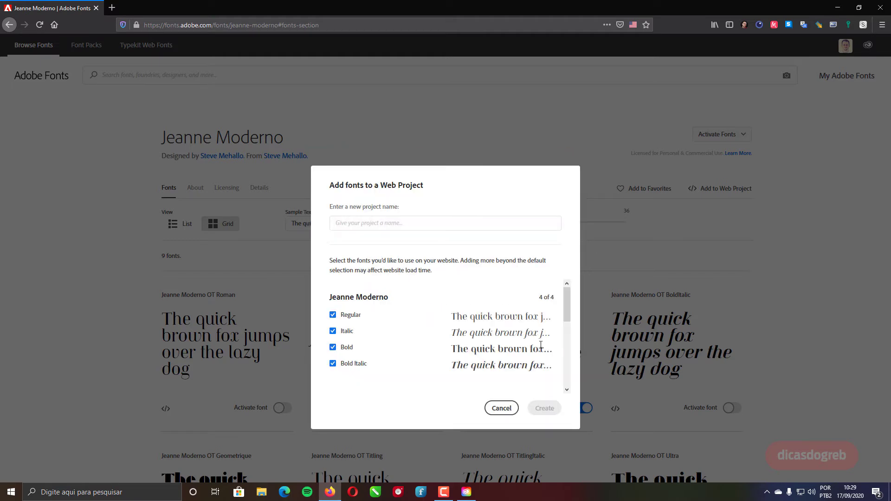
click(387, 223)
text(Web)
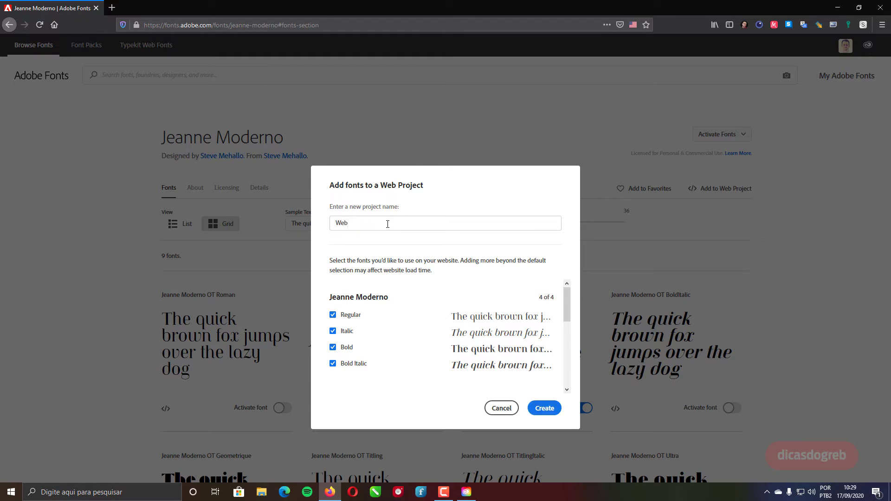
text(DDG)
Uncheck Jeanne Moderno Ultra Regular and Ultra Italic from the project's font list.
scroll(489, 337, down, 2)
scroll(480, 336, up, 2)
scroll(451, 351, down, 2)
scroll(452, 351, up, 2)
scroll(451, 351, down, 5)
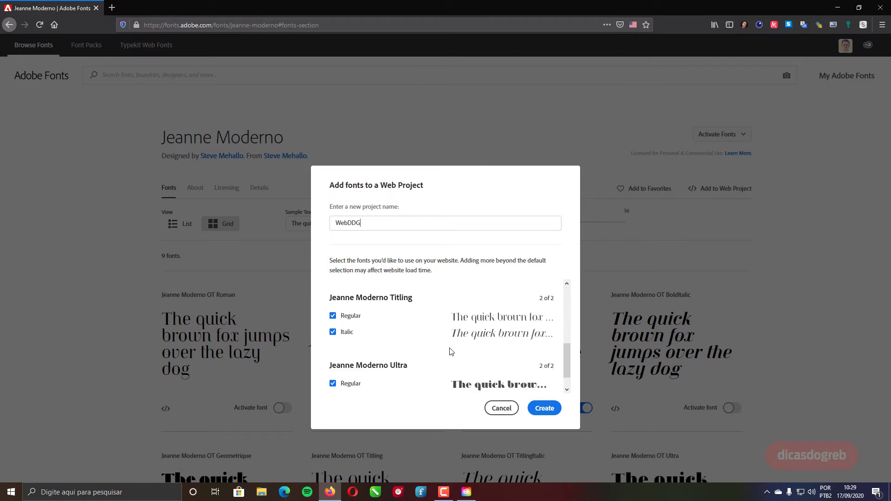
scroll(451, 351, down, 1)
click(332, 361)
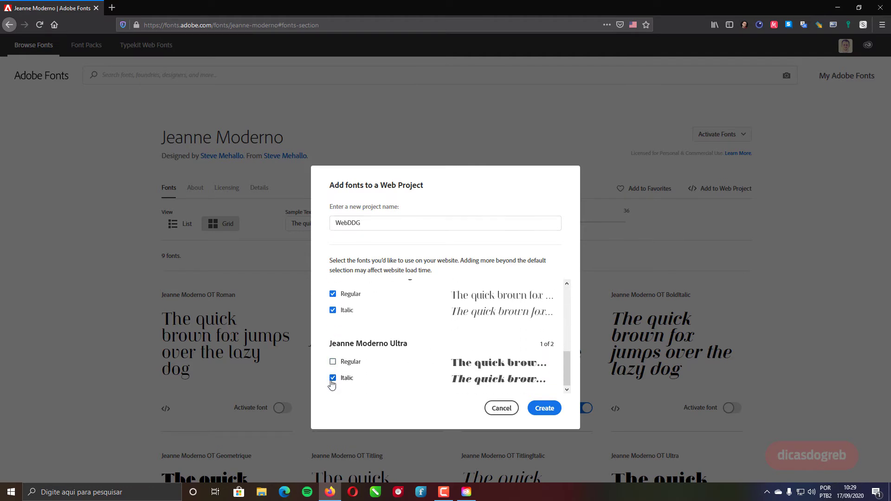
click(331, 380)
scroll(436, 371, up, 3)
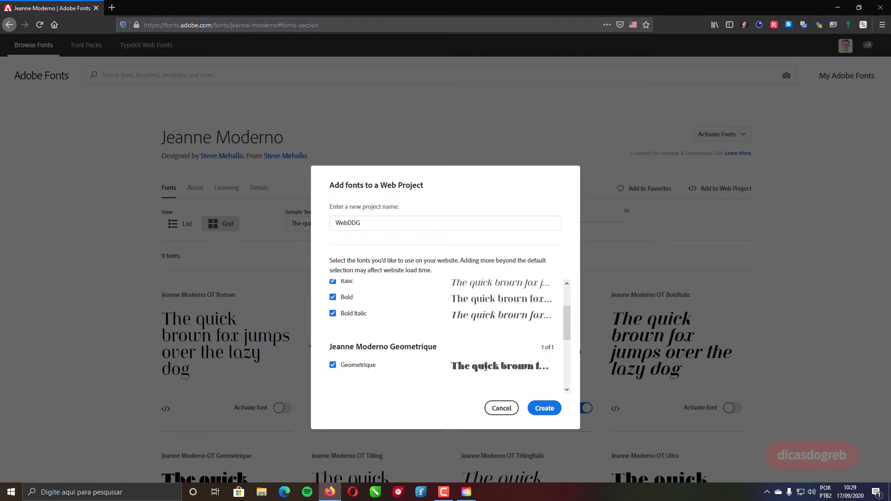
scroll(485, 367, down, 3)
scroll(485, 367, down, 1)
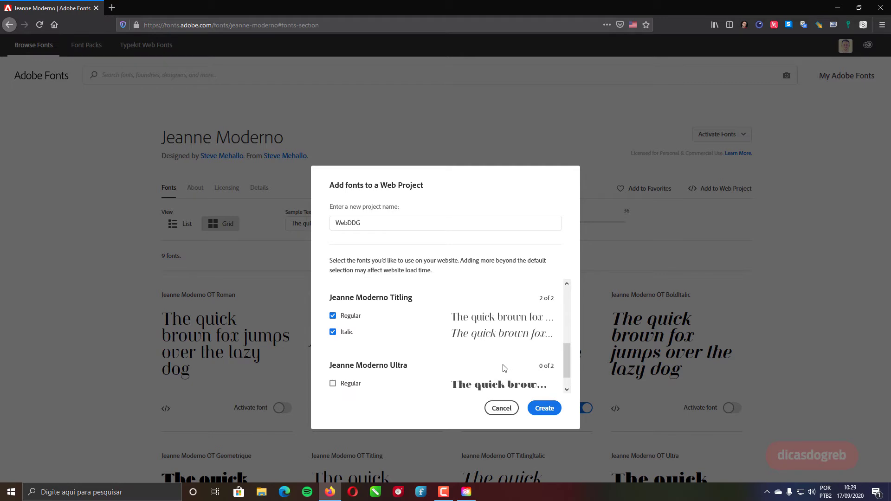
Create the WebDDG project, copy its embed code and review the seven added fonts before closing.
click(544, 409)
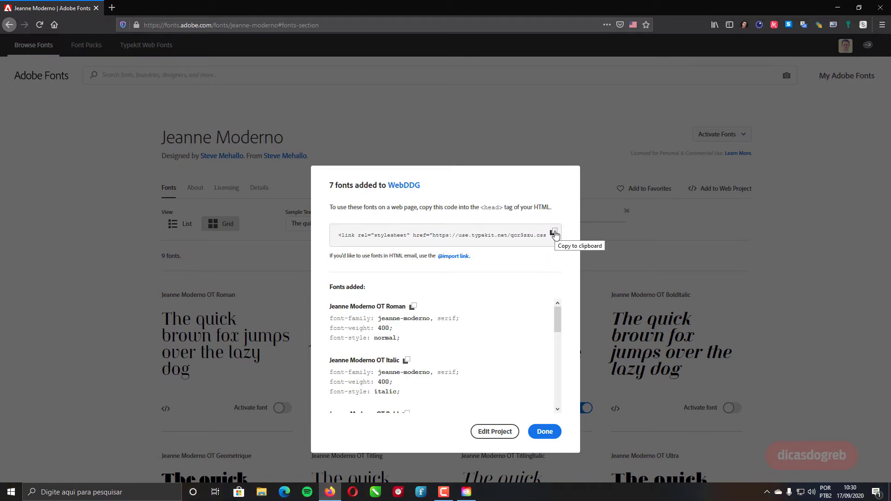
click(554, 234)
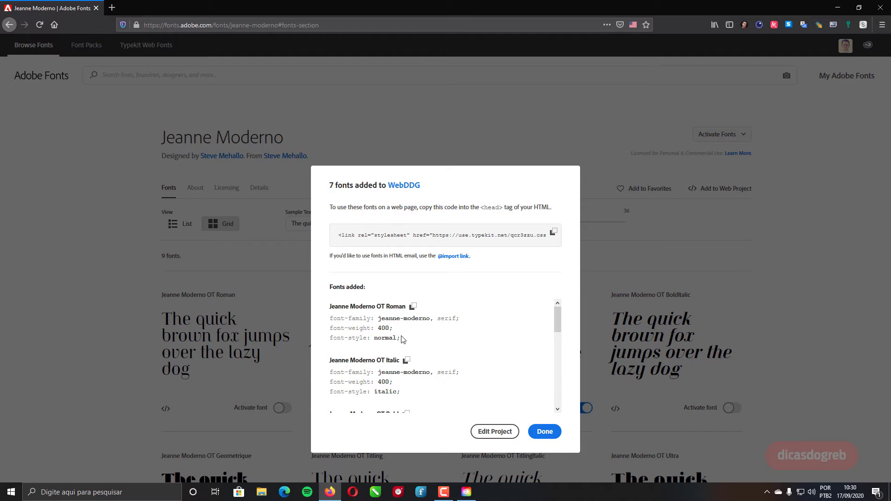
scroll(452, 338, down, 1)
scroll(453, 339, down, 2)
scroll(451, 338, down, 2)
scroll(451, 338, down, 1)
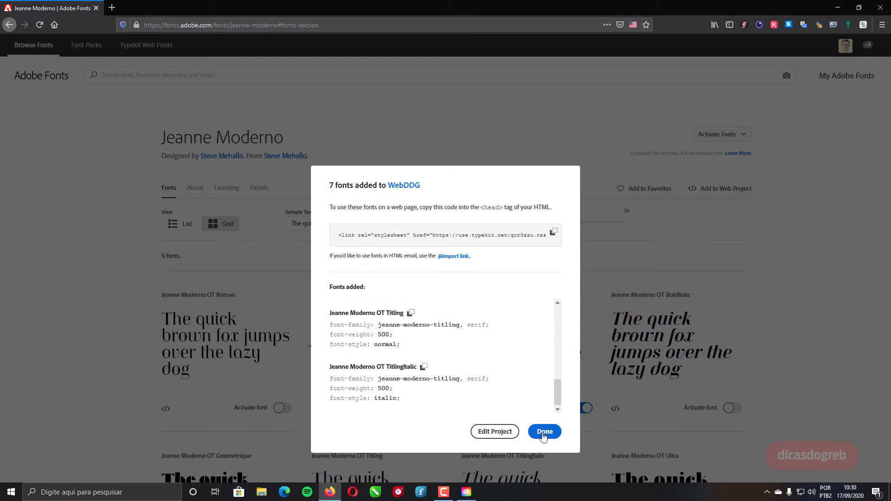
click(543, 432)
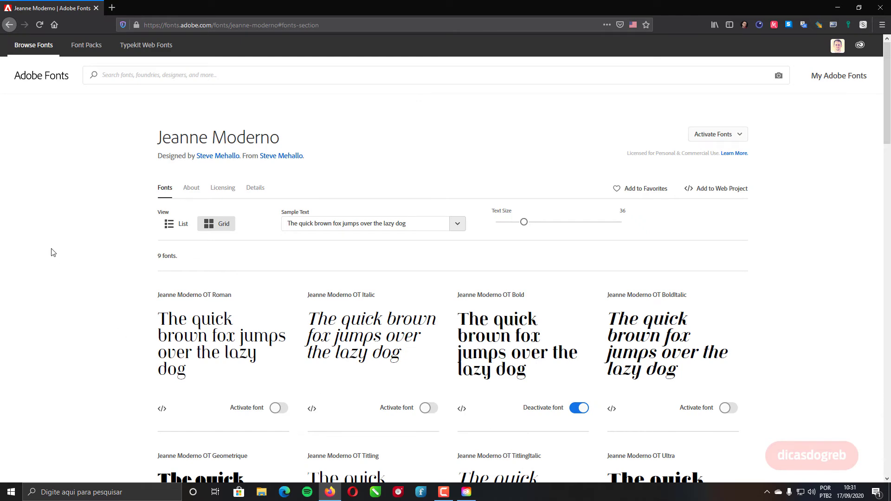
Go to Font Packs and scroll down the grid to Casual Lettering Looks.
click(90, 46)
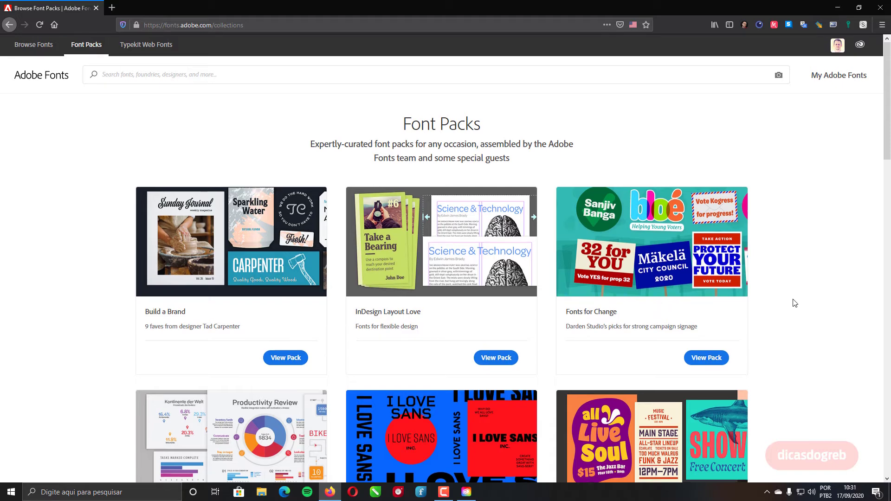
scroll(794, 303, down, 2)
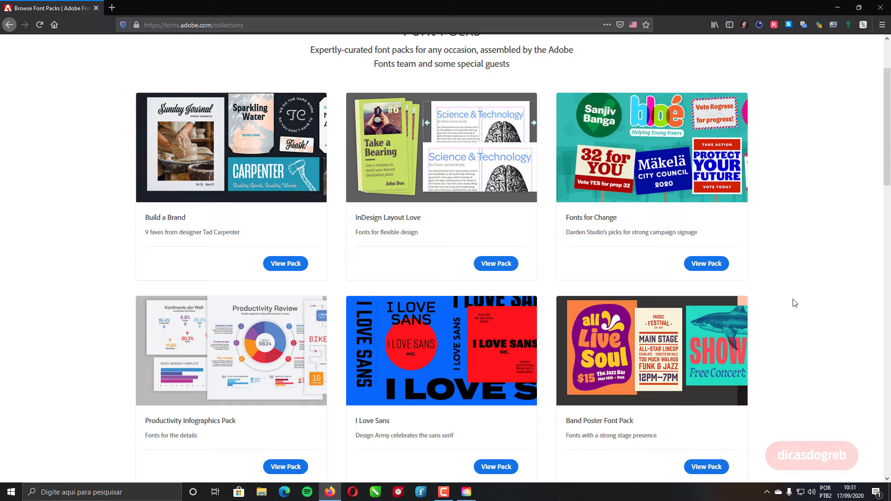
scroll(794, 303, down, 1)
scroll(794, 302, down, 3)
scroll(794, 303, down, 2)
scroll(794, 302, down, 2)
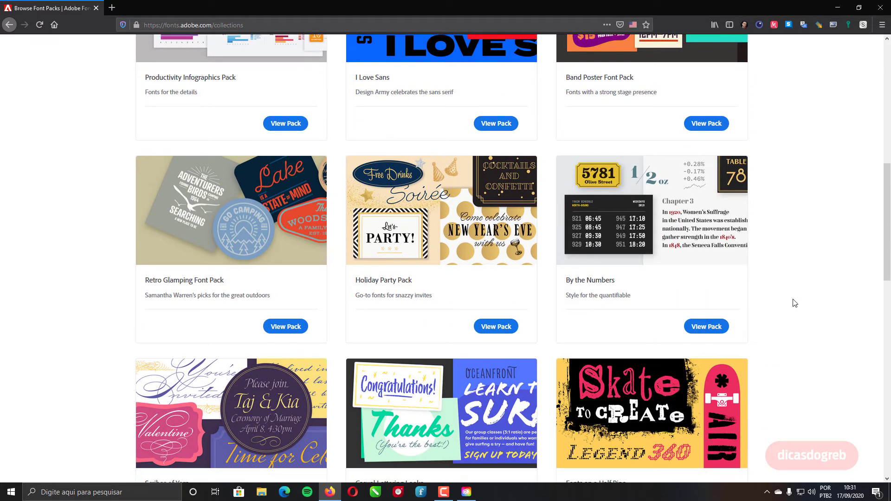
scroll(794, 302, down, 3)
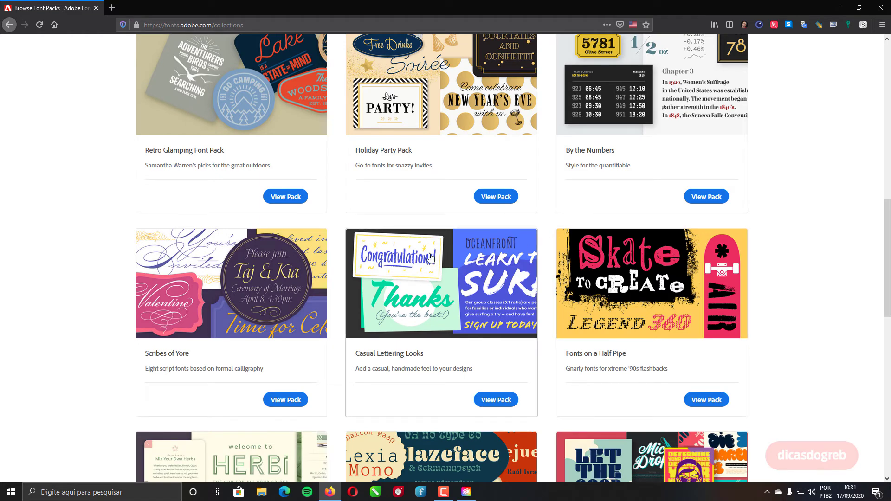
Open the Casual Lettering Looks pack and scroll down through its 14 fonts.
click(429, 307)
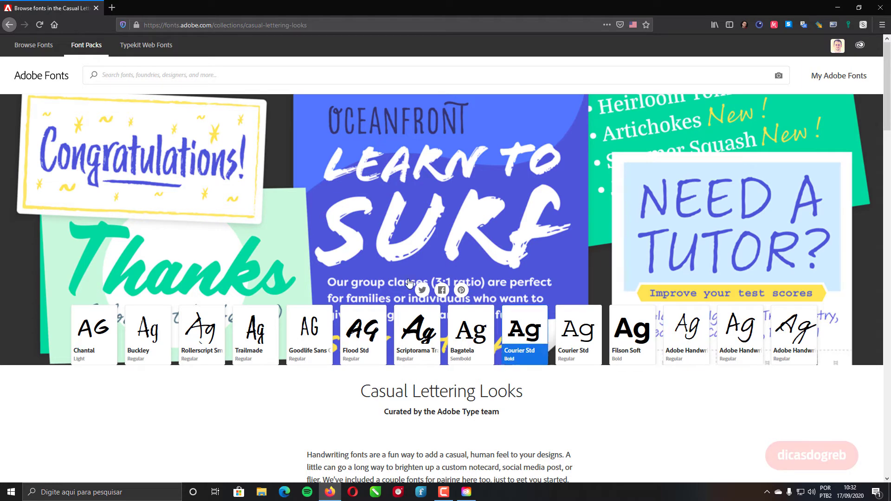
scroll(704, 404, down, 3)
scroll(678, 392, down, 2)
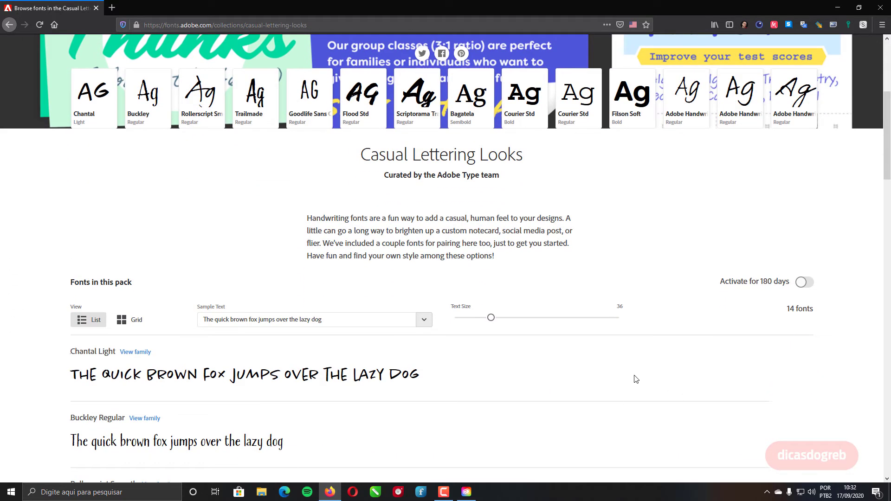
scroll(681, 366, down, 4)
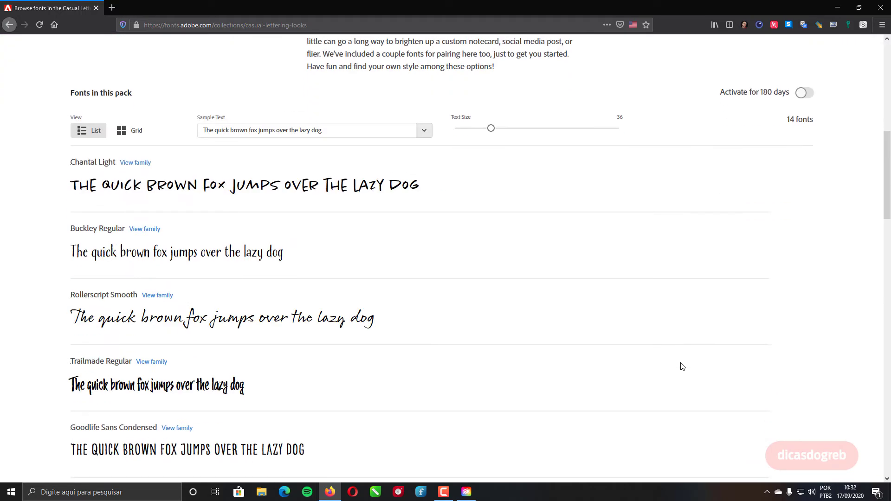
scroll(682, 367, down, 4)
scroll(659, 369, down, 3)
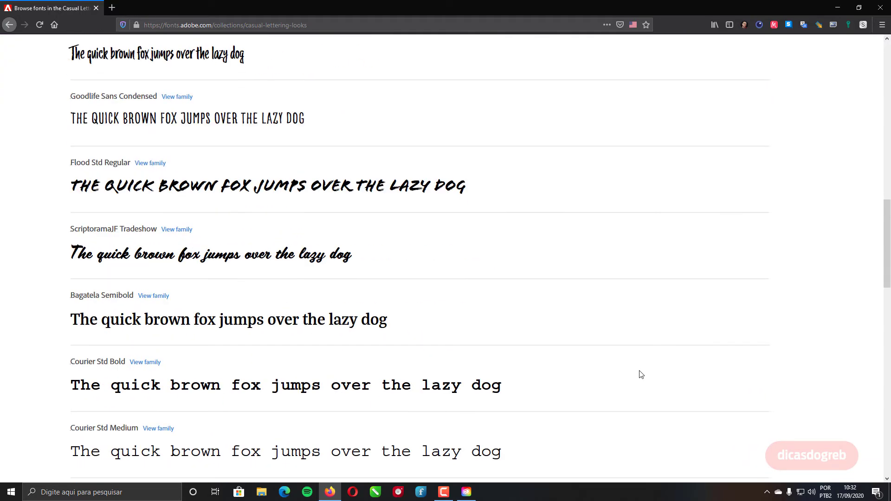
scroll(641, 374, down, 3)
scroll(641, 374, down, 5)
scroll(641, 374, down, 3)
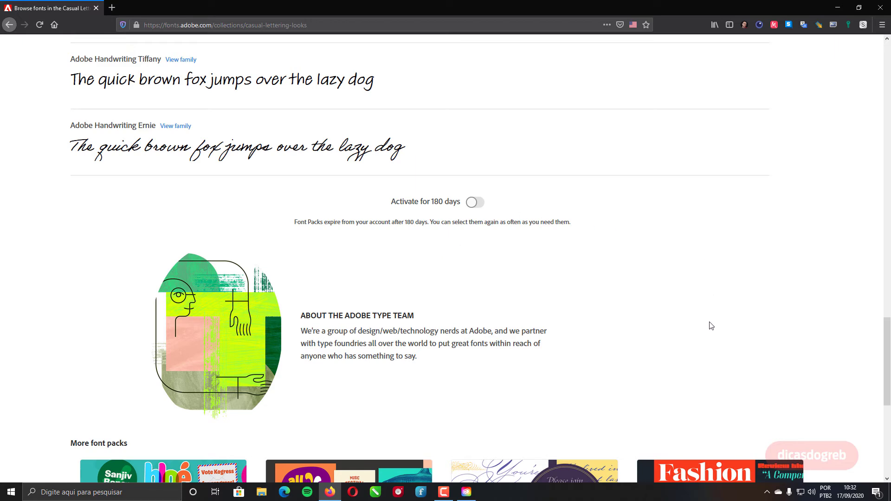
Scroll back up to the top of the Casual Lettering Looks pack page.
scroll(733, 344, up, 2)
scroll(751, 358, up, 4)
scroll(765, 365, up, 4)
scroll(766, 366, up, 3)
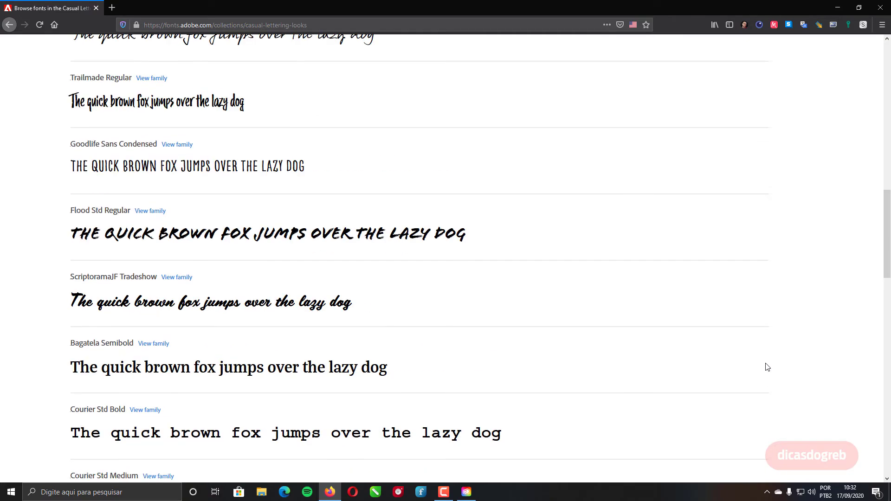
scroll(767, 367, up, 3)
scroll(766, 367, up, 5)
scroll(766, 366, up, 5)
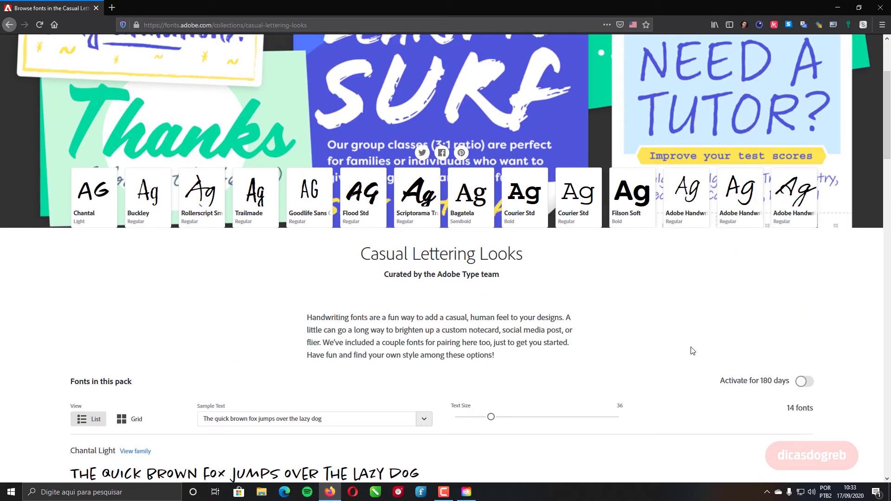
scroll(690, 348, up, 3)
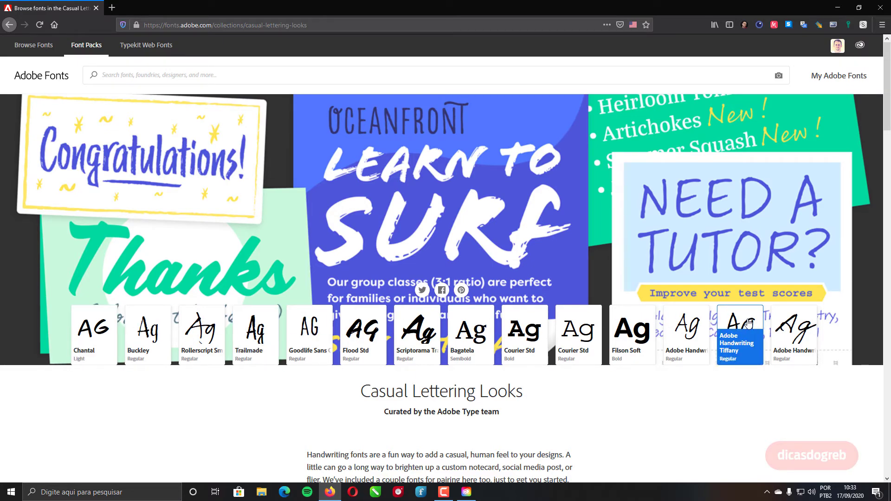
scroll(685, 373, down, 5)
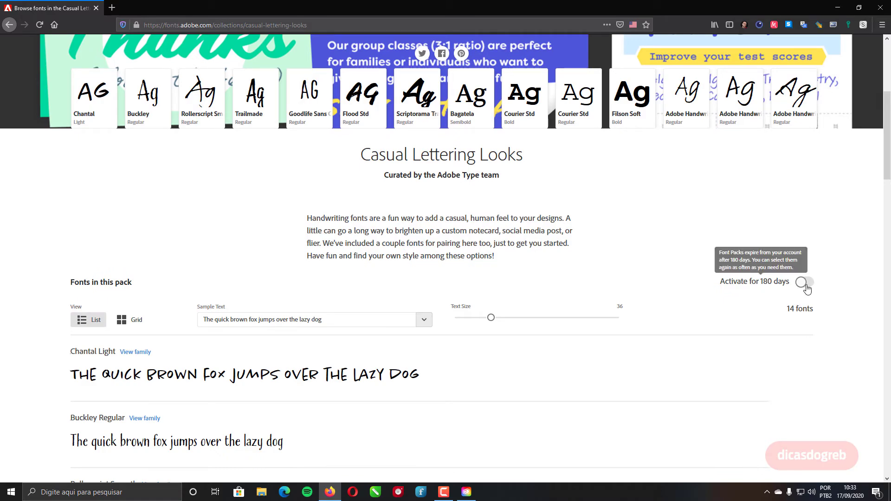
scroll(659, 356, down, 10)
scroll(659, 357, down, 5)
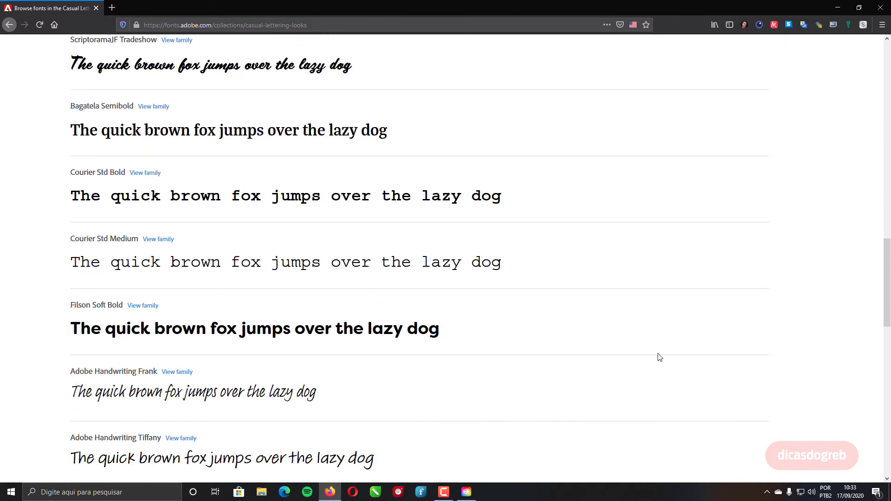
scroll(659, 357, down, 5)
scroll(659, 357, up, 5)
scroll(659, 357, up, 4)
scroll(659, 357, up, 6)
scroll(659, 357, up, 5)
scroll(660, 357, up, 3)
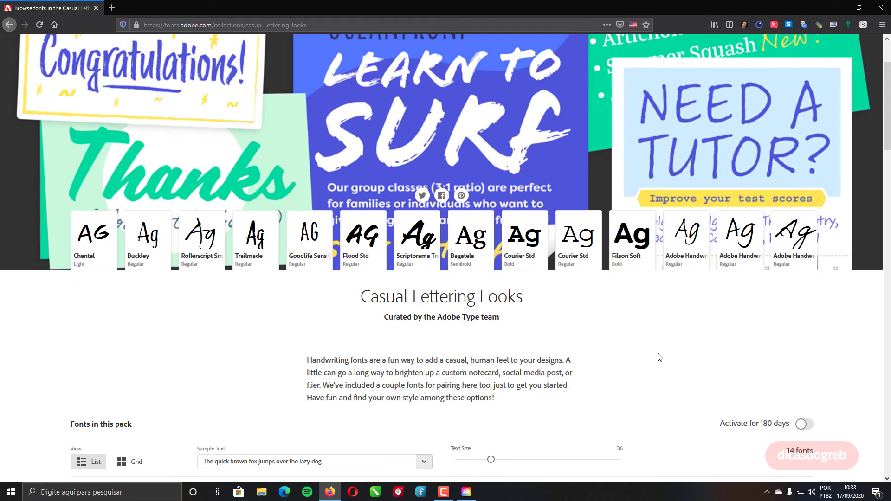
scroll(161, 61, up, 2)
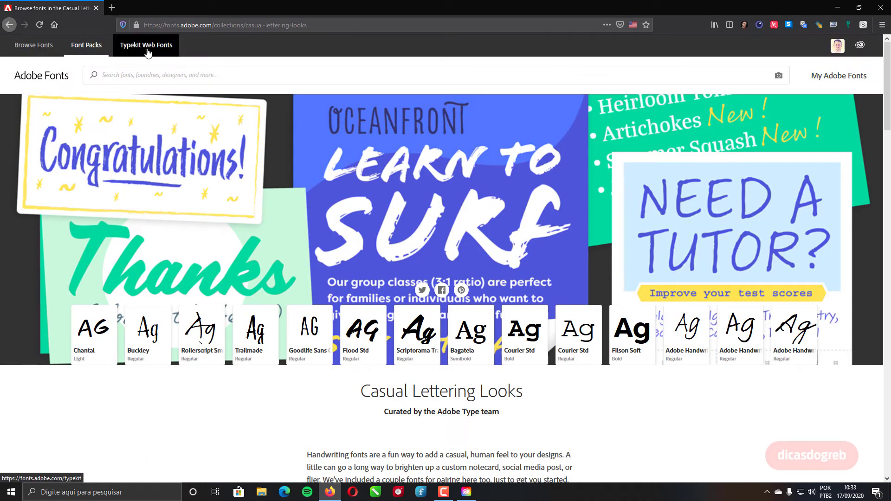
Review the Web Fonts overview page and the WebDDG project in My Web Projects.
click(148, 50)
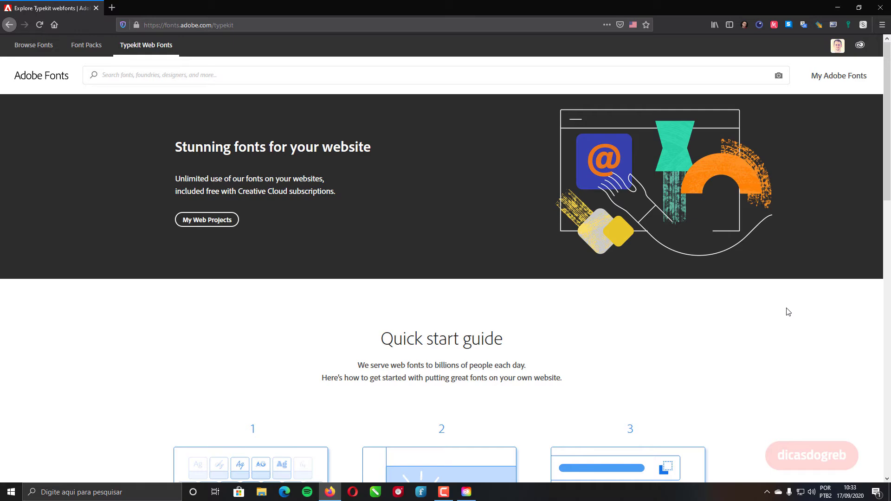
scroll(788, 312, down, 5)
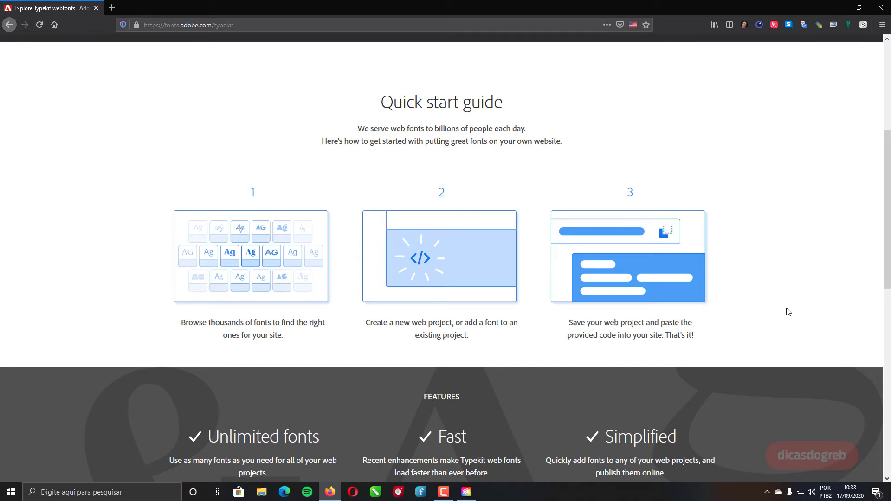
scroll(788, 312, down, 1)
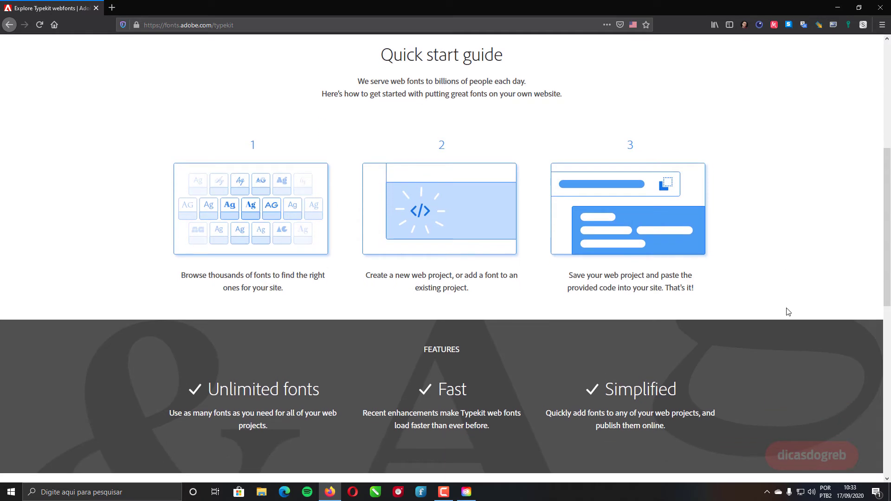
scroll(787, 312, down, 2)
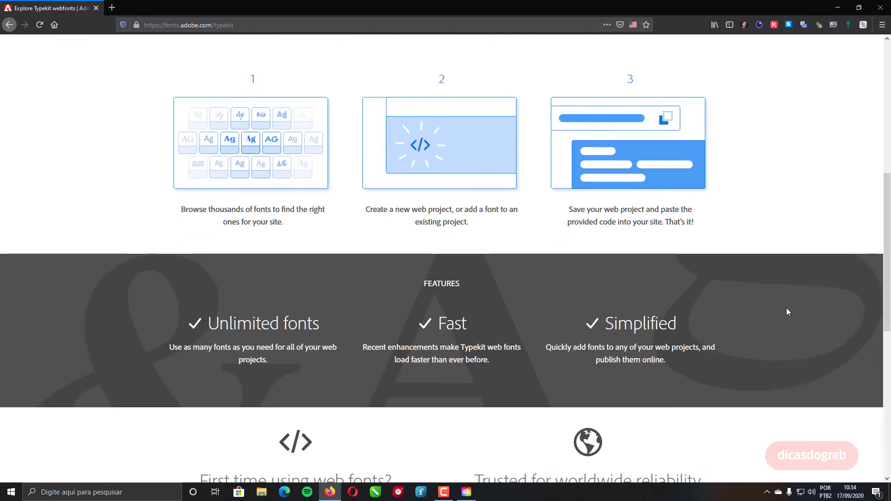
scroll(787, 311, down, 3)
scroll(787, 311, down, 3)
scroll(788, 311, up, 5)
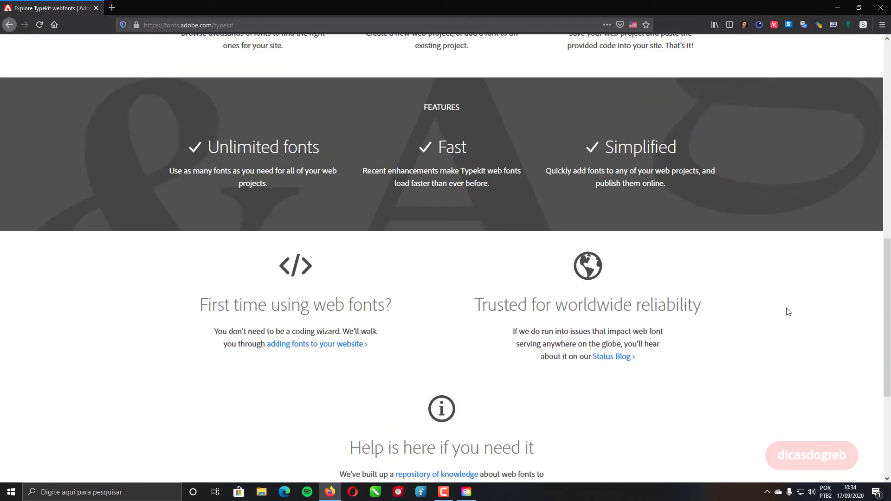
scroll(788, 312, up, 7)
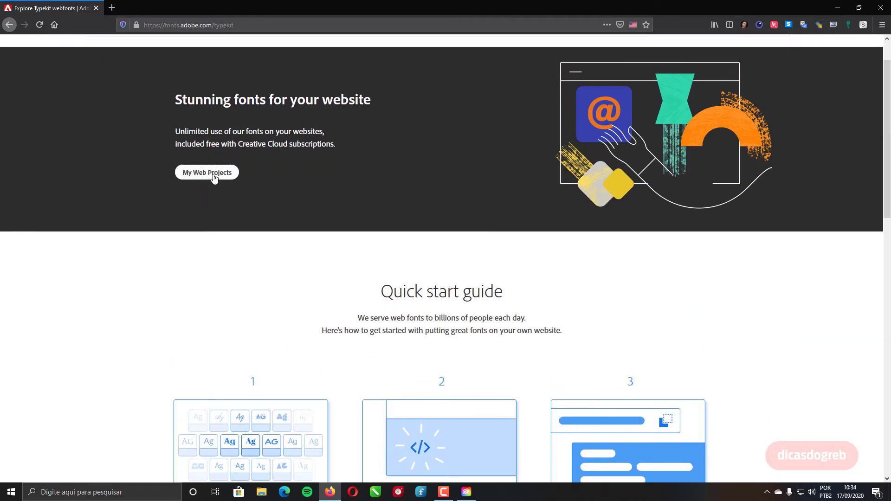
click(213, 173)
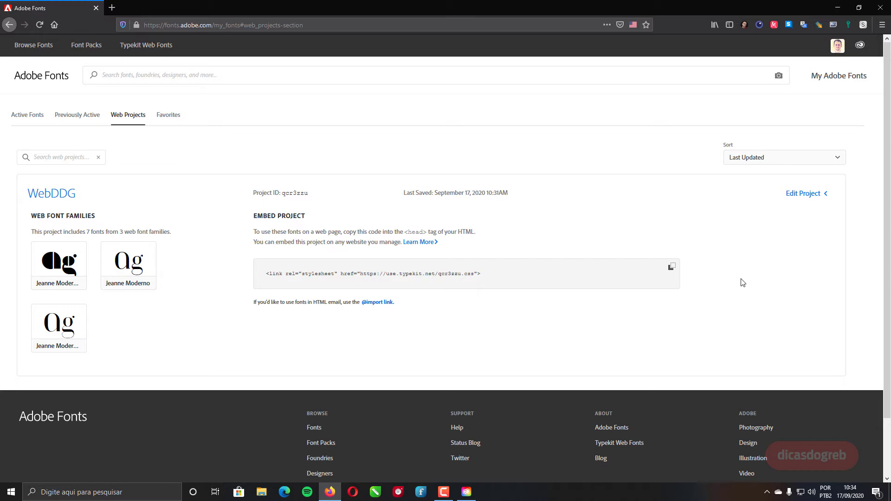
Return to Browse Fonts and launch Photoshop from Creative Cloud Desktop for a new document.
click(19, 49)
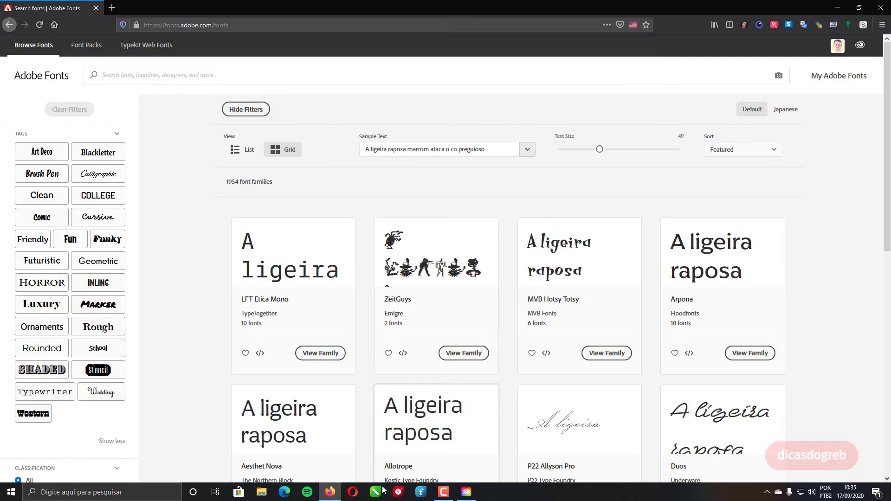
click(466, 492)
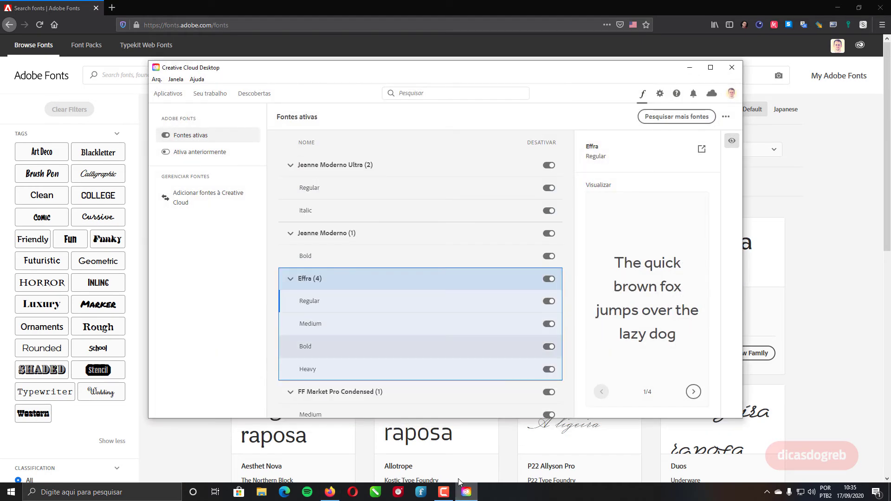
click(175, 94)
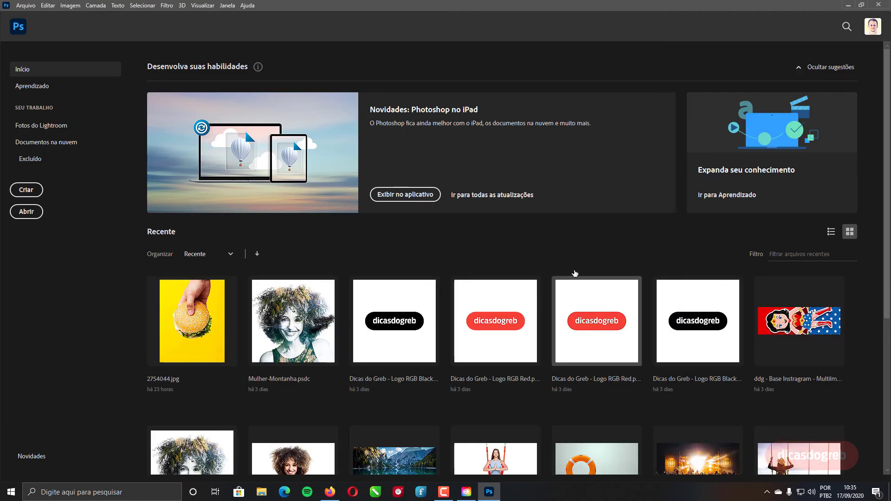
key(ctrl+n)
Create the 1080 x 1080 px document and add a yellow Lorem Ipsum text layer.
click(627, 384)
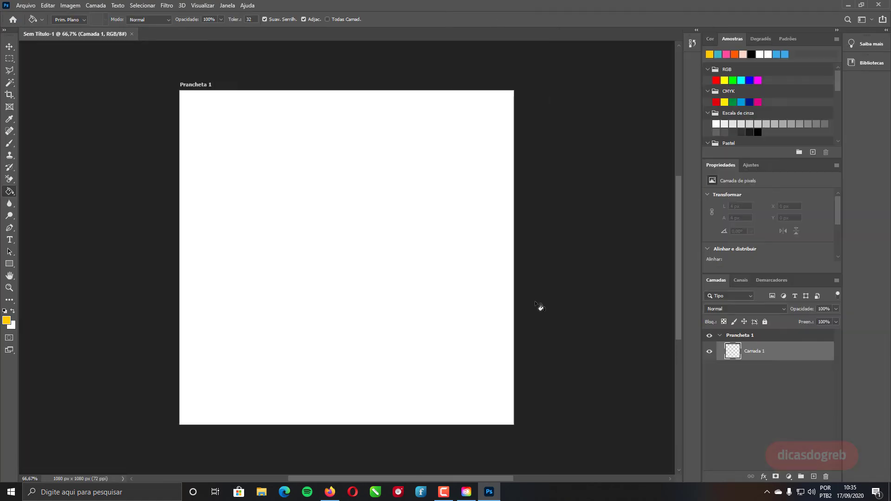
click(10, 240)
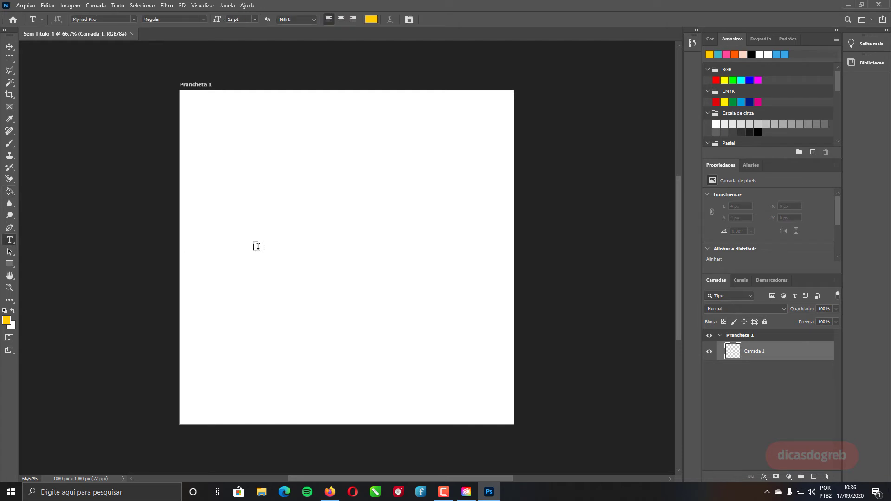
click(321, 244)
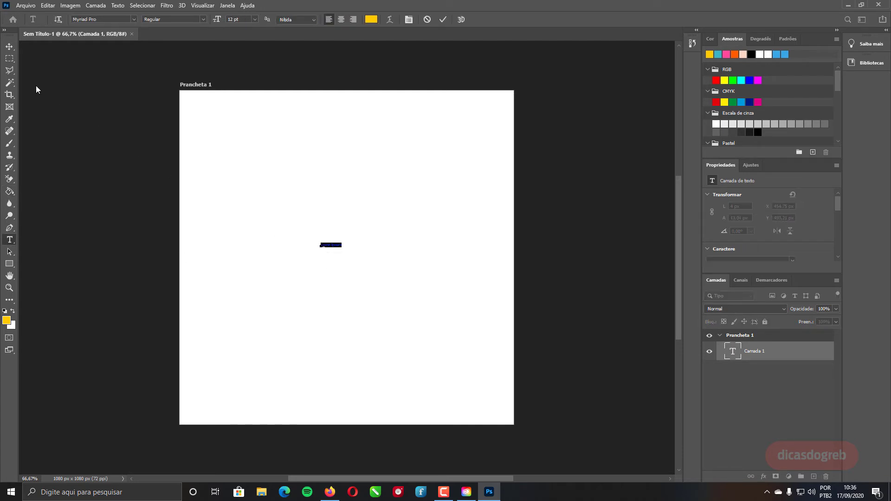
click(9, 47)
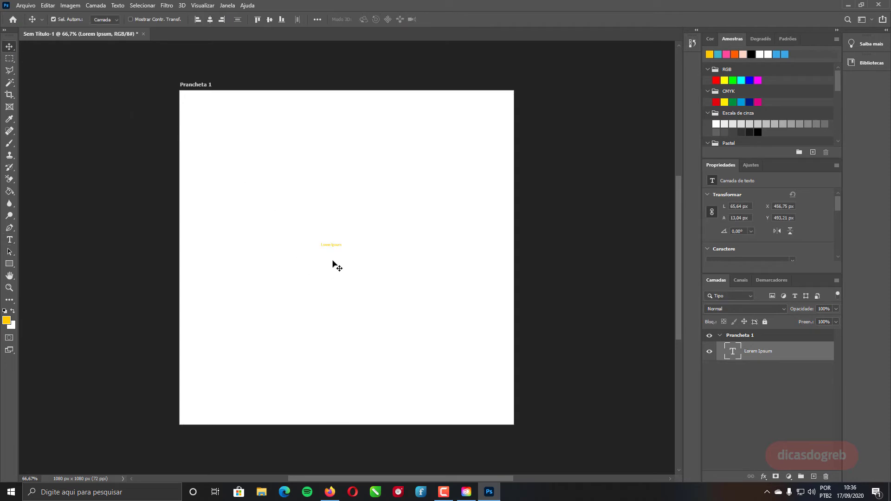
Scale the Lorem Ipsum text up to 179.18 pt and select it for editing.
key(ctrl+t)
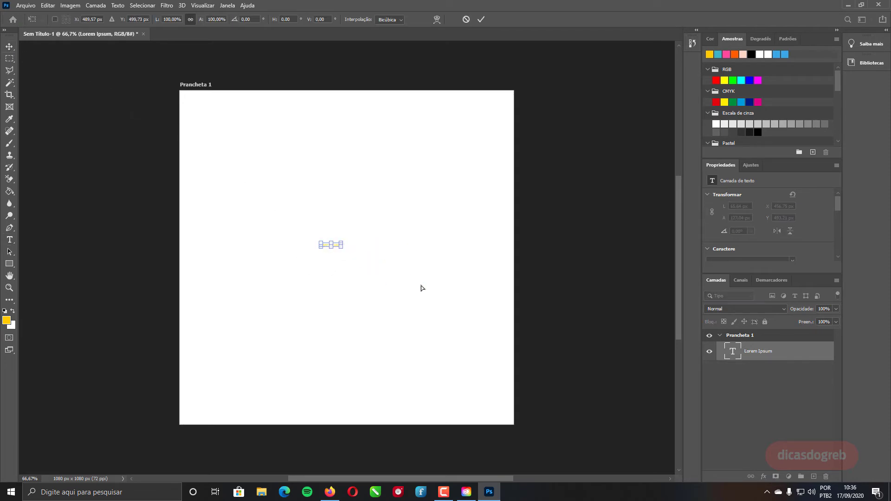
mouse_move(341, 247)
mouse_down()
mouse_move(434, 281)
mouse_move(464, 274)
mouse_up()
key(Return)
key(t)
click(230, 258)
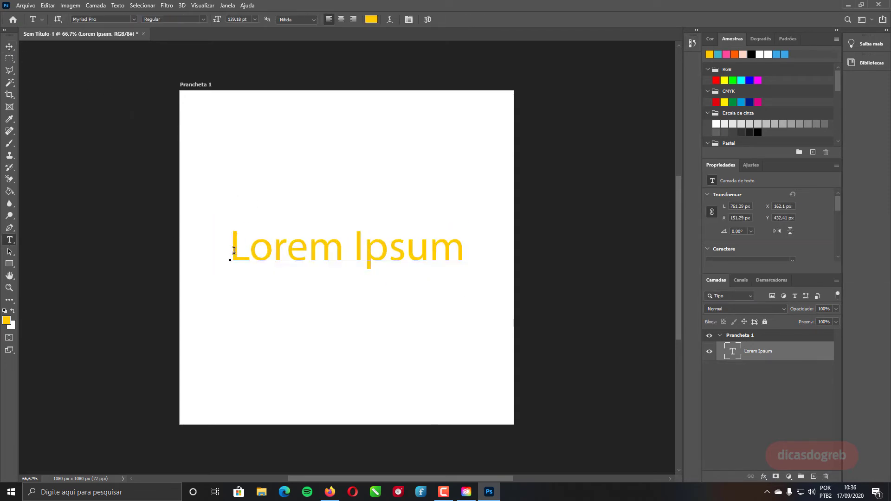
drag(231, 257, 462, 246)
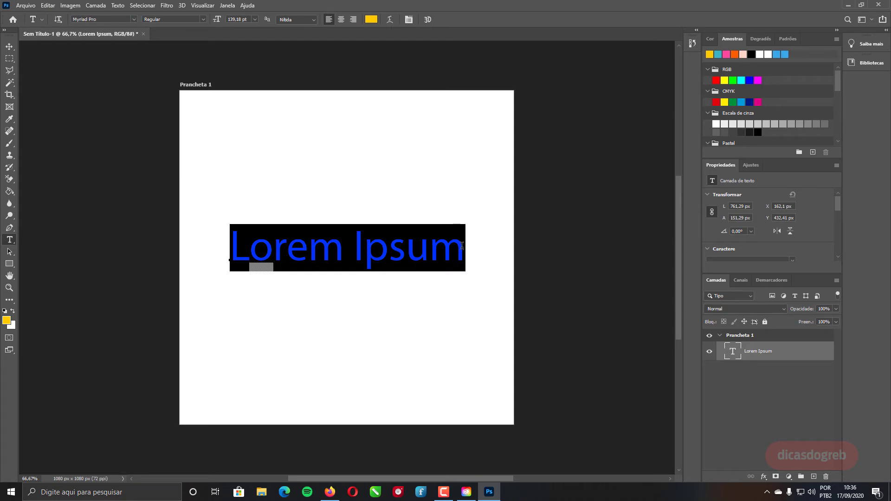
Open the font family list with all font classes shown.
click(134, 20)
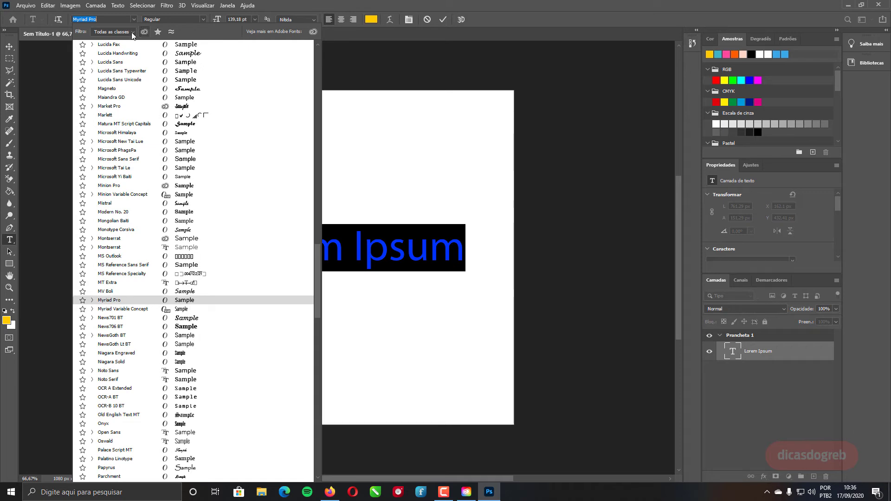
click(132, 33)
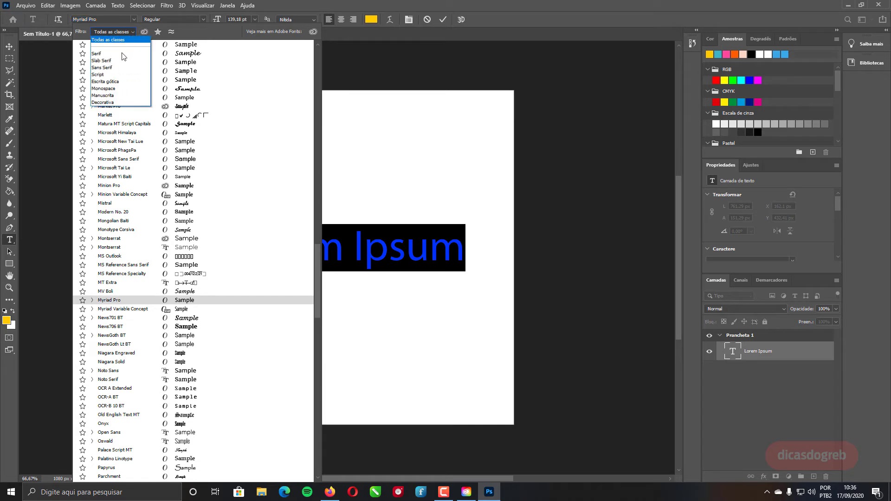
click(128, 39)
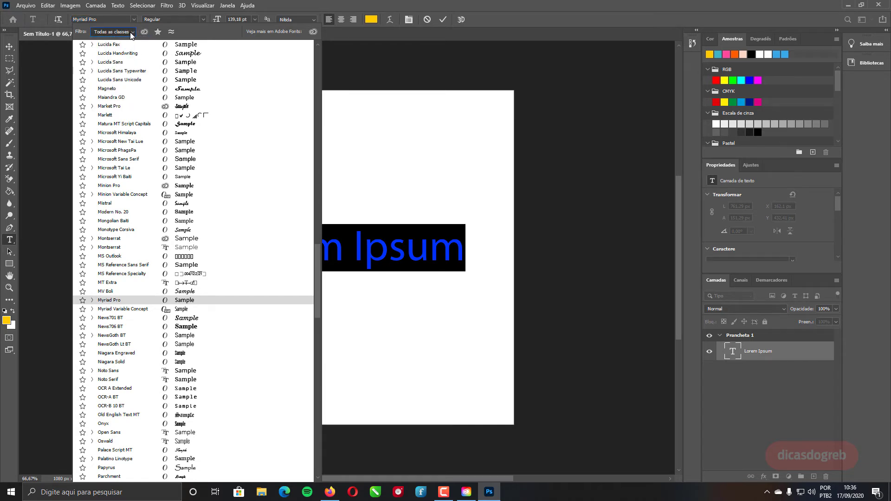
click(158, 32)
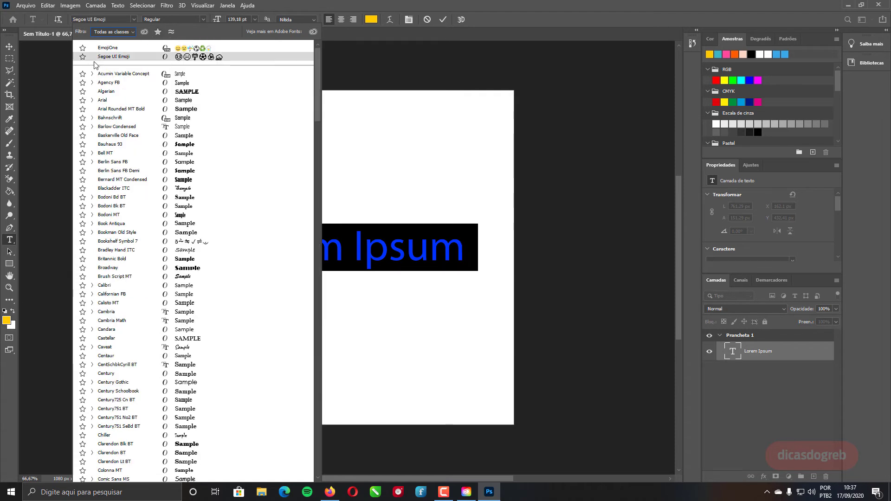
Favourite Agency FB and Brush Script MT, then list fonts similar to Acumin Variable Concept.
click(83, 84)
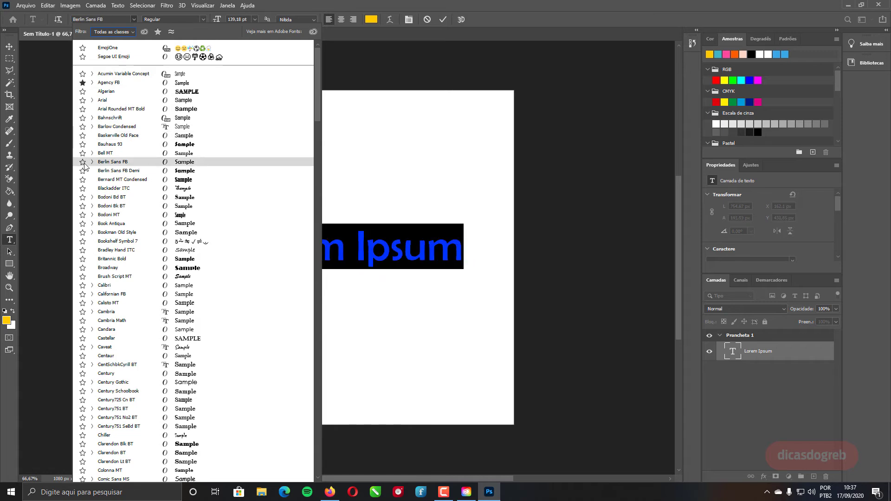
click(82, 277)
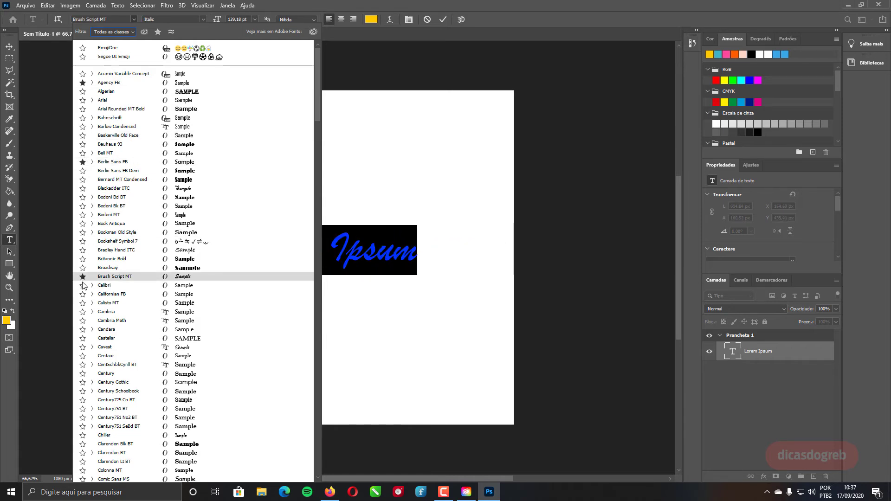
click(158, 32)
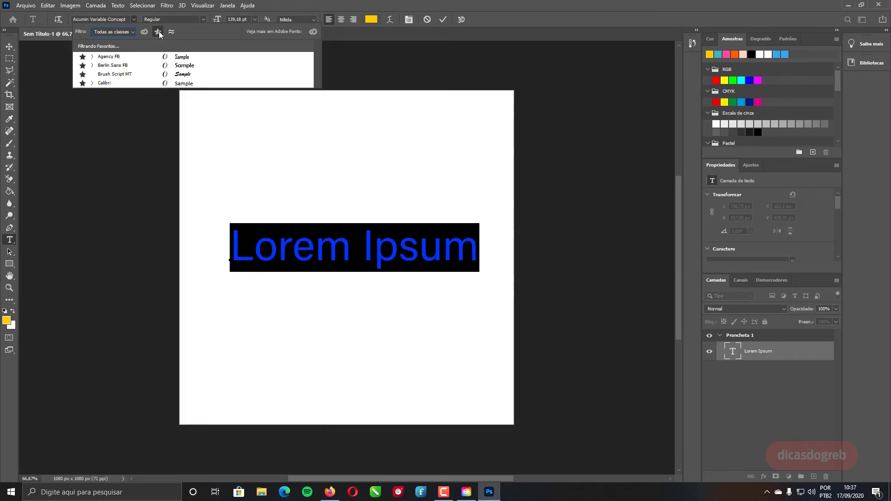
click(159, 32)
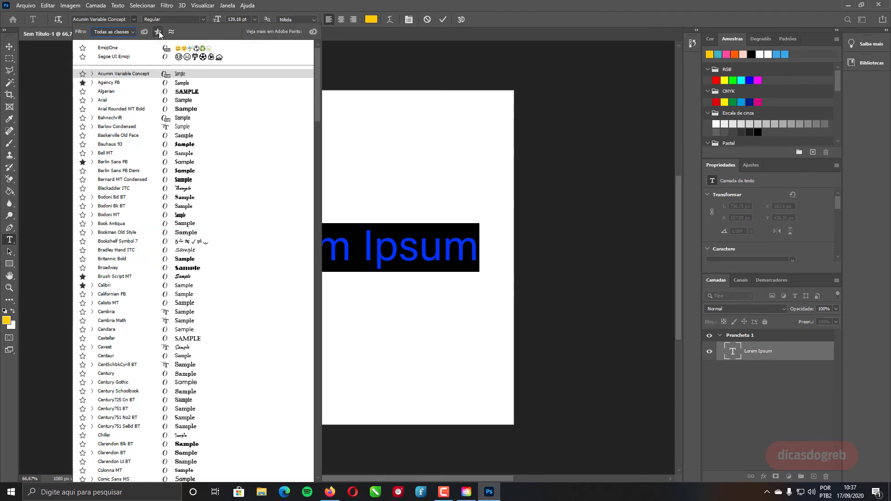
click(173, 32)
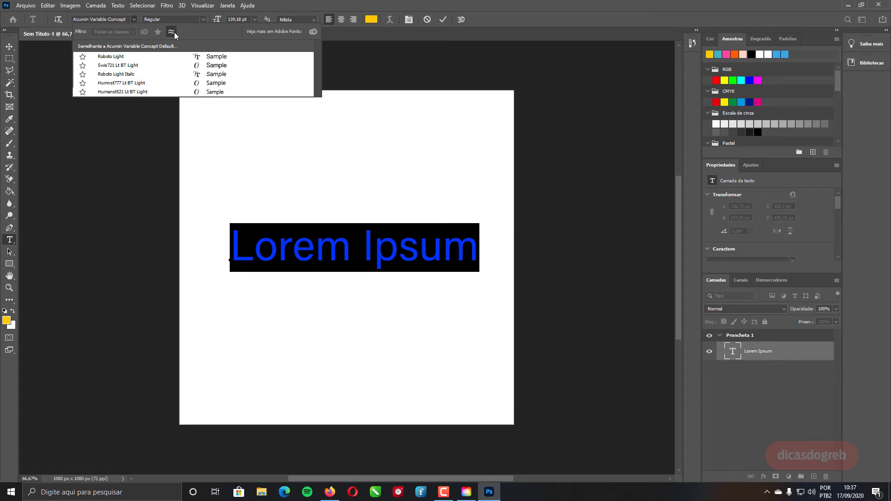
Try Agency FB and its look-alikes, then commit the headline in Calibri Light.
click(174, 32)
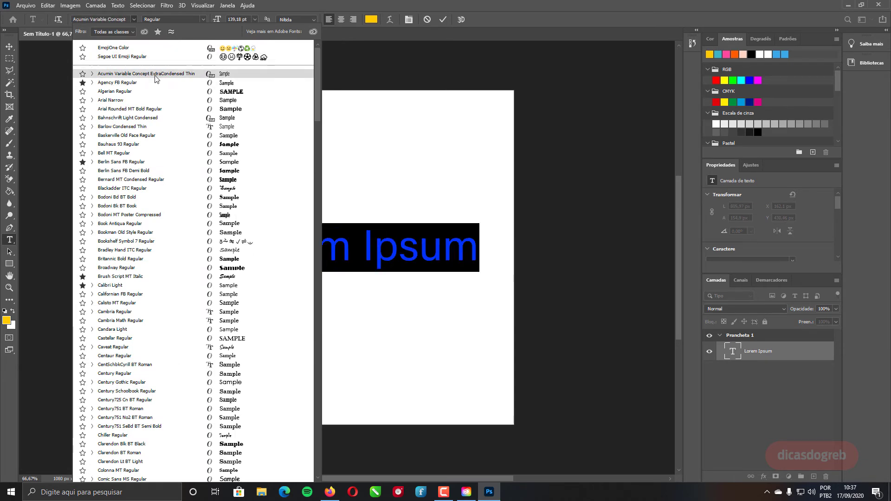
click(142, 82)
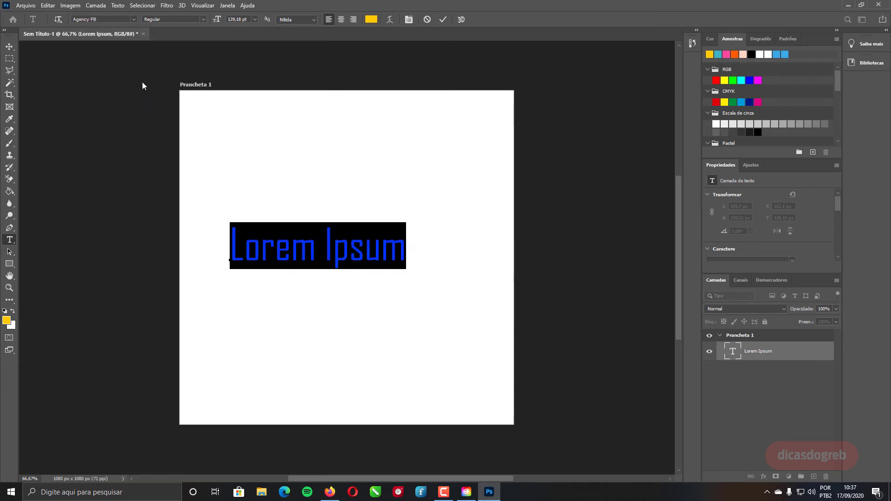
click(129, 19)
click(134, 20)
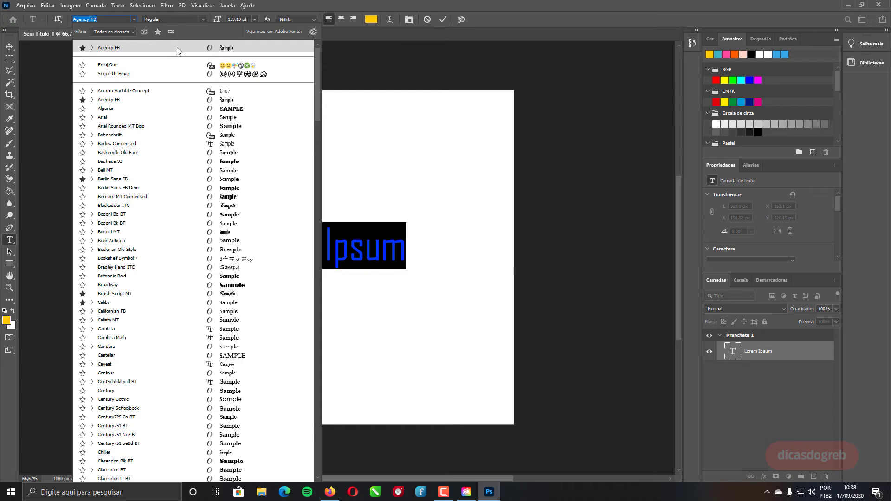
click(171, 32)
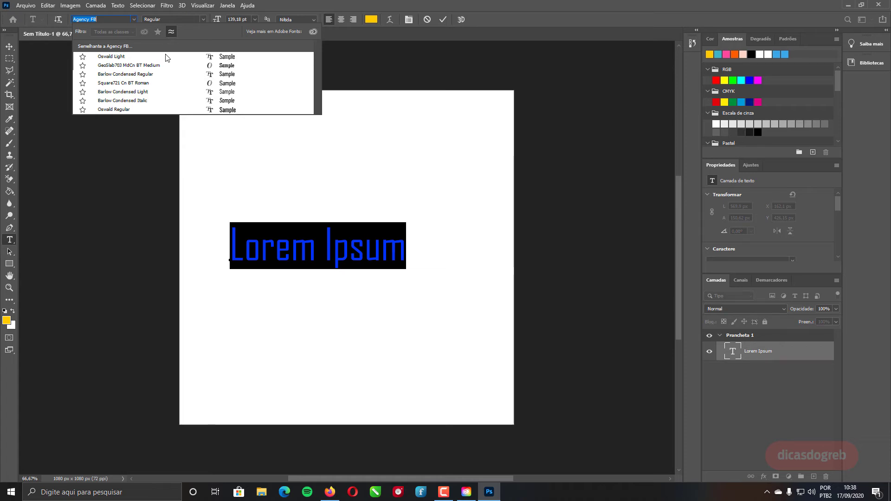
key(Escape)
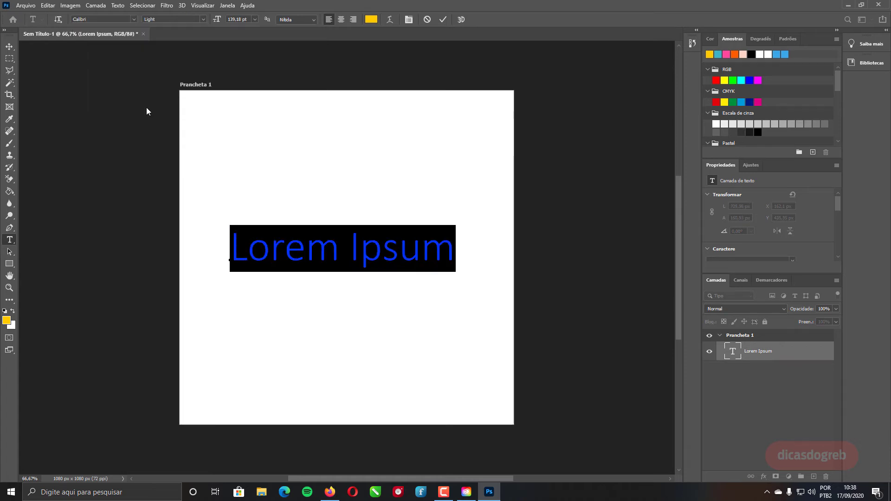
click(8, 47)
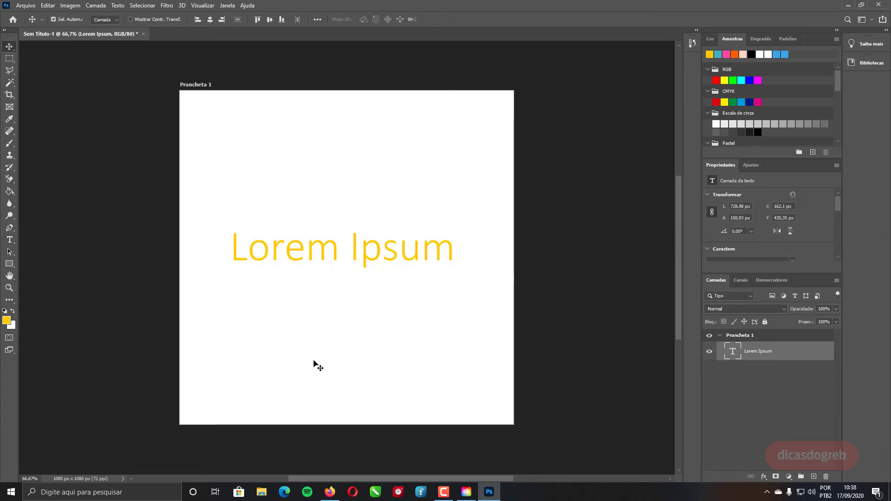
Check Creative Cloud's active fonts, including Jeanne Moderno and Effra, then return to Photoshop.
click(338, 497)
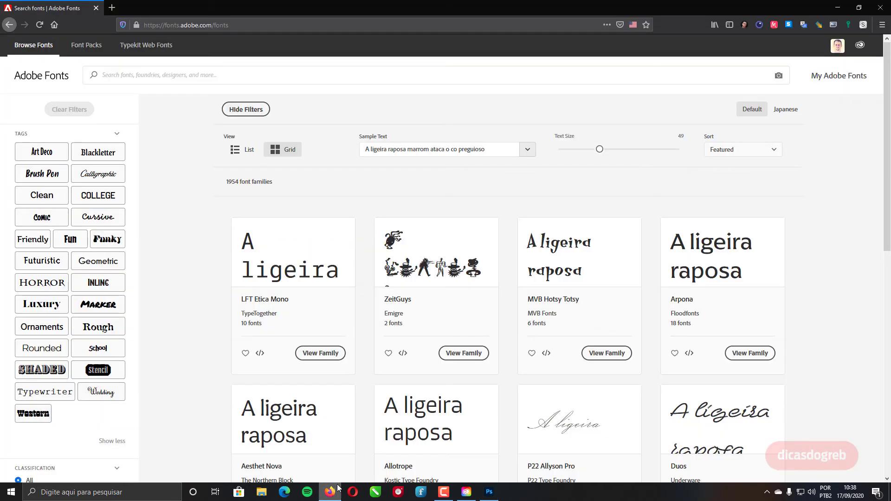
click(469, 495)
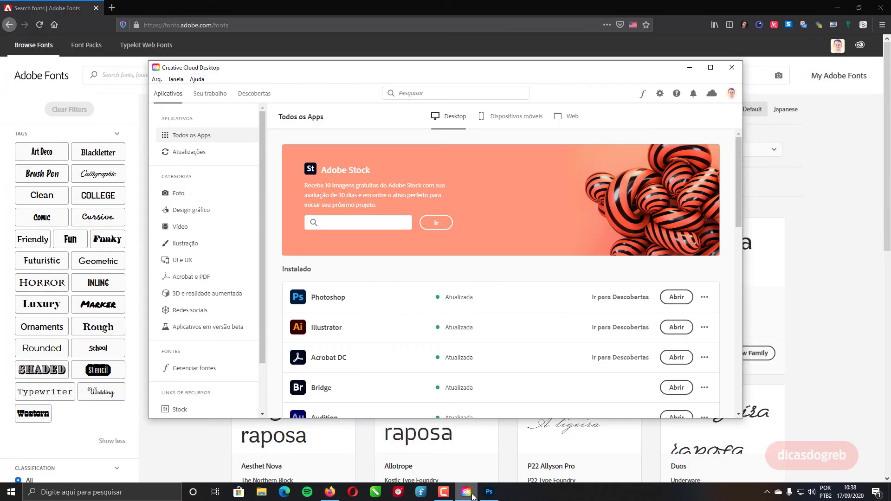
click(203, 369)
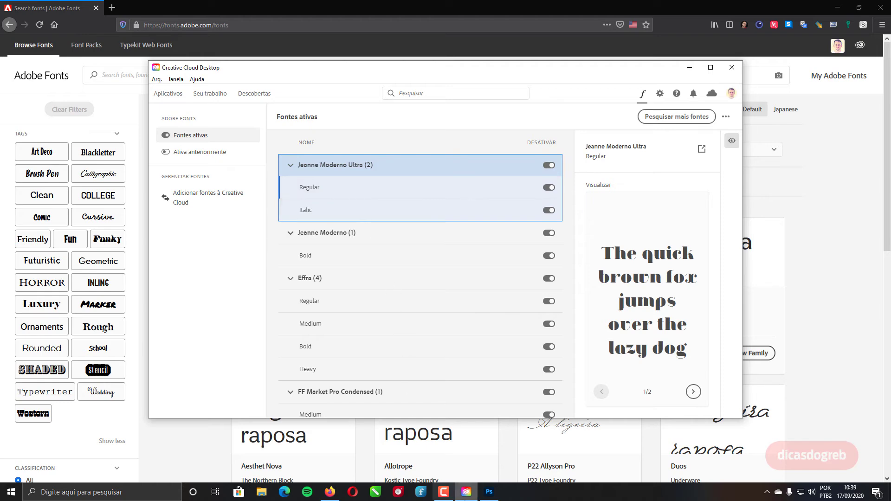
click(493, 494)
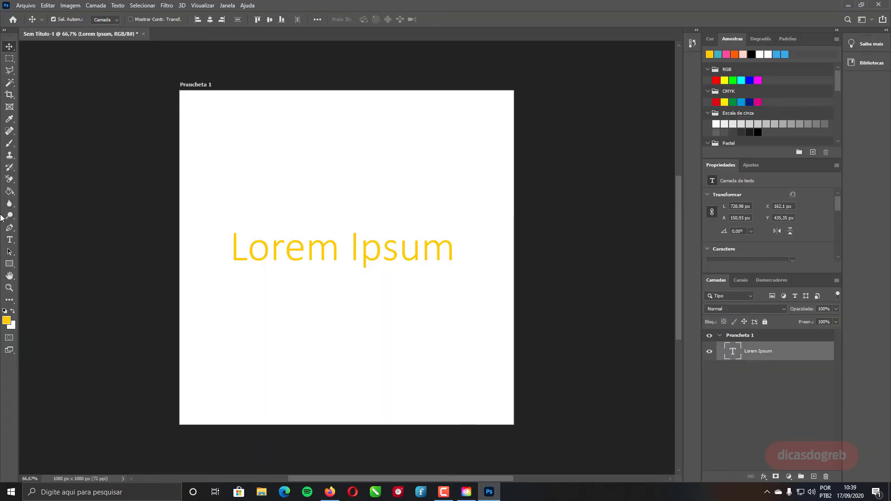
Search 'jea' and set the headline in Jeanne Moderno OT UltraItalic.
click(9, 240)
drag(230, 236, 454, 250)
click(134, 19)
text(jea)
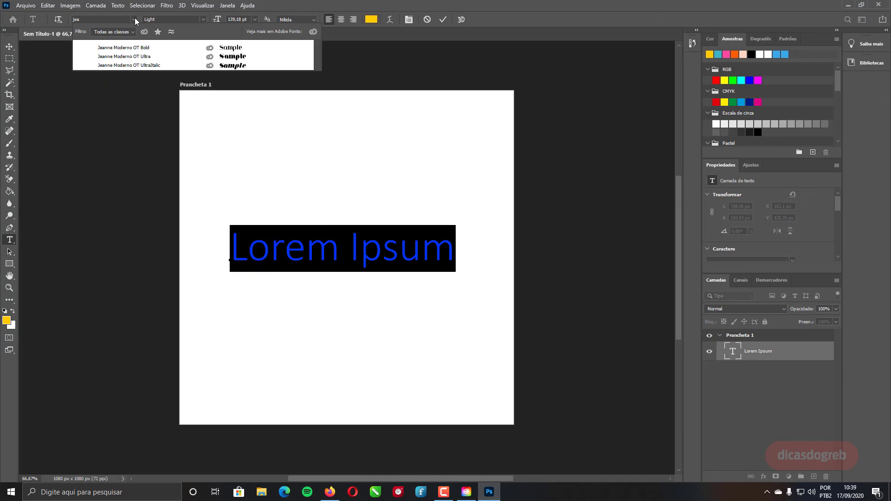
key(Down)
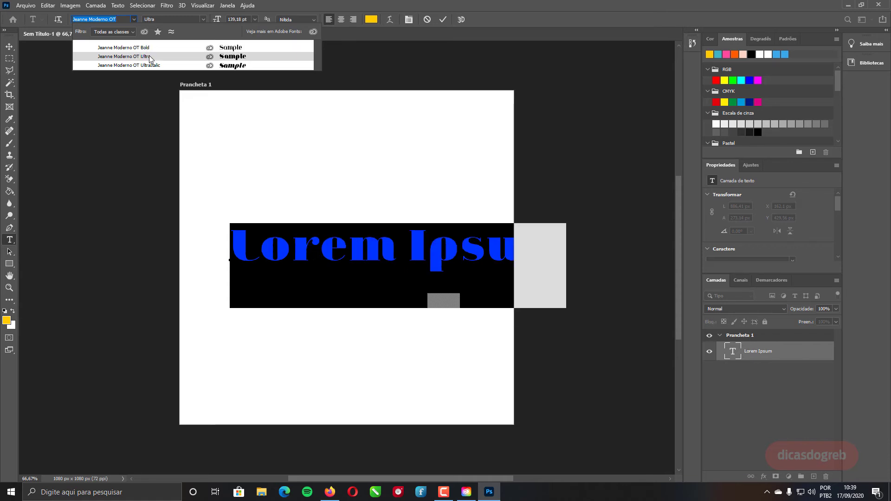
click(140, 65)
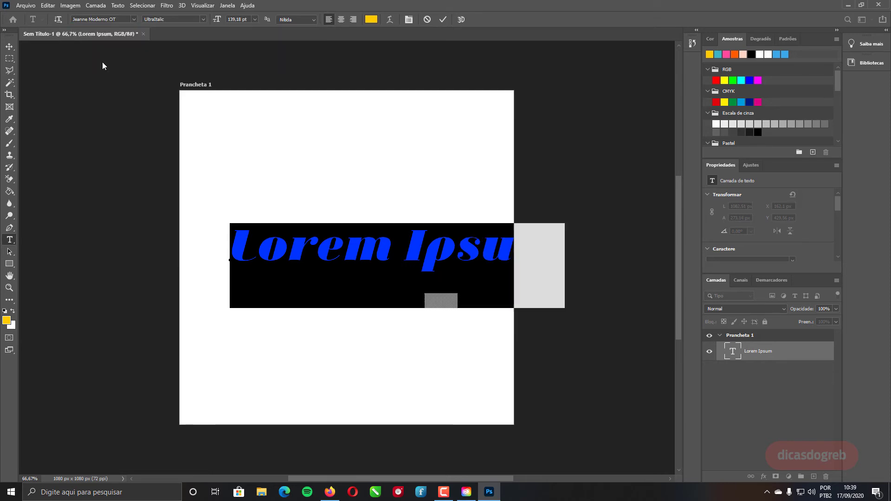
Move the headline so it spans the artboard's width.
click(10, 48)
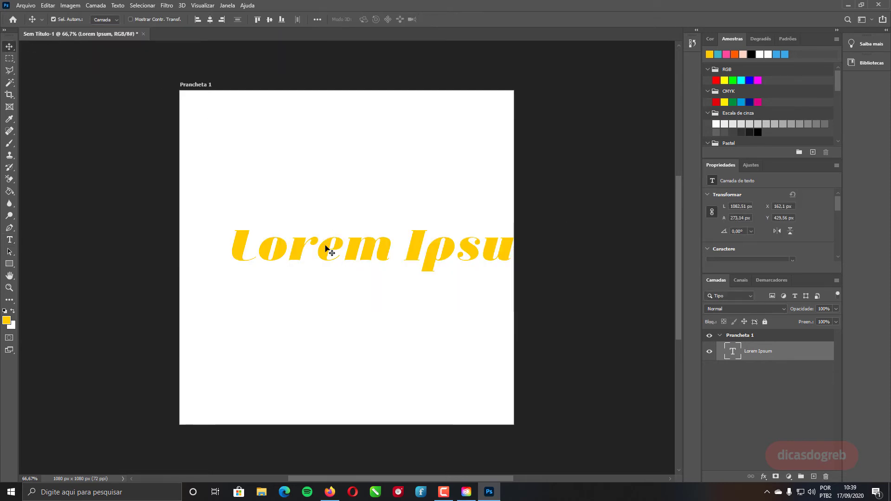
mouse_move(301, 242)
mouse_down()
mouse_move(290, 232)
mouse_move(277, 242)
mouse_up()
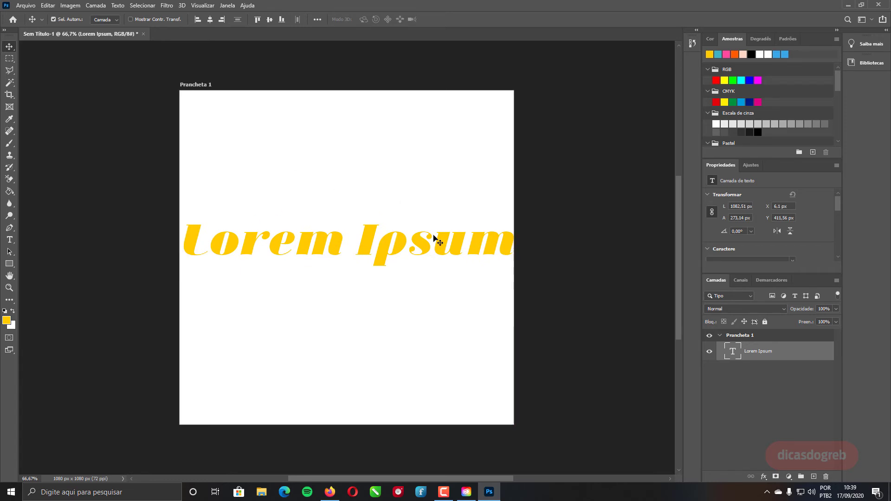
drag(438, 240, 449, 257)
click(118, 5)
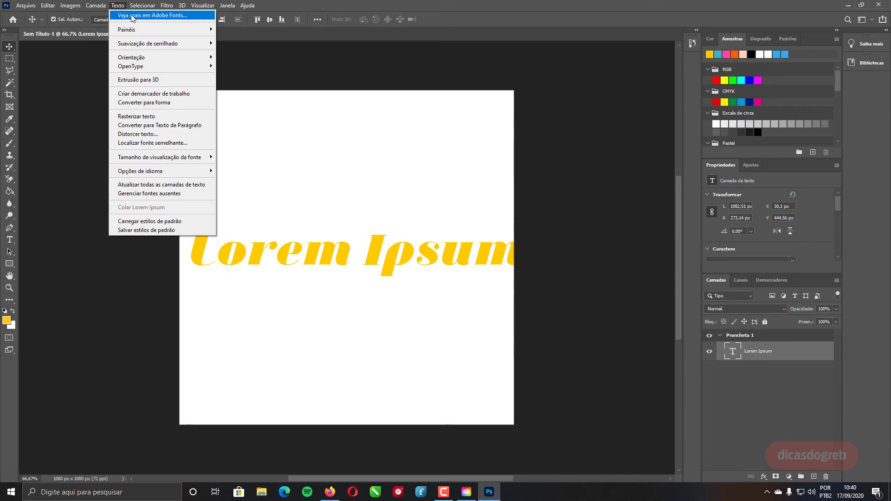
Filter the Adobe Fonts library to Marker-tagged fonts.
click(133, 16)
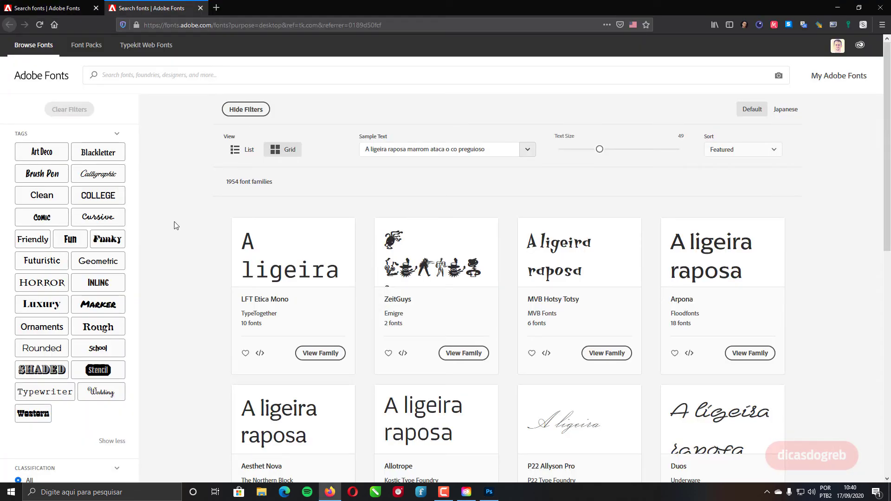
click(104, 311)
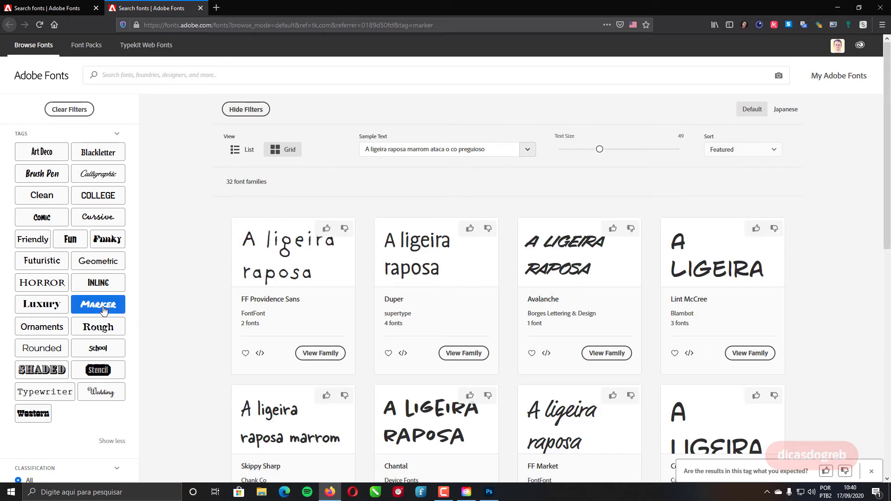
scroll(348, 334, down, 5)
scroll(341, 334, down, 2)
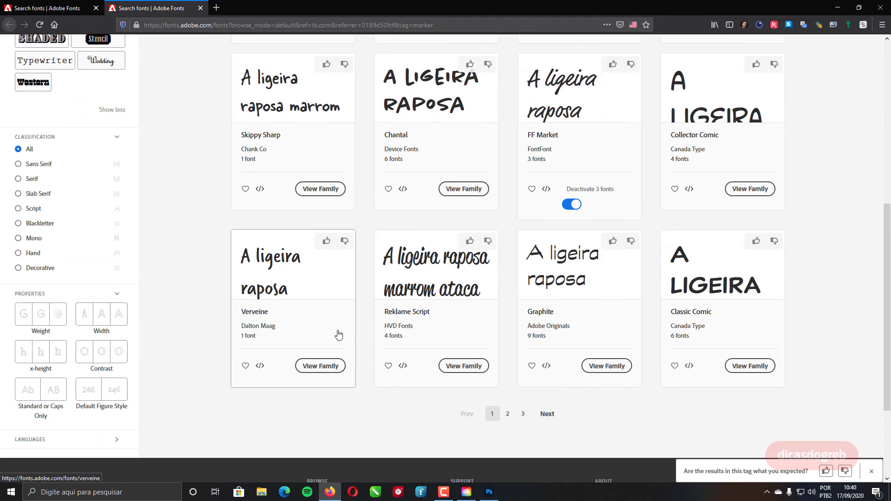
Activate Reklame Script Medium and Bold, then return to Photoshop.
click(414, 278)
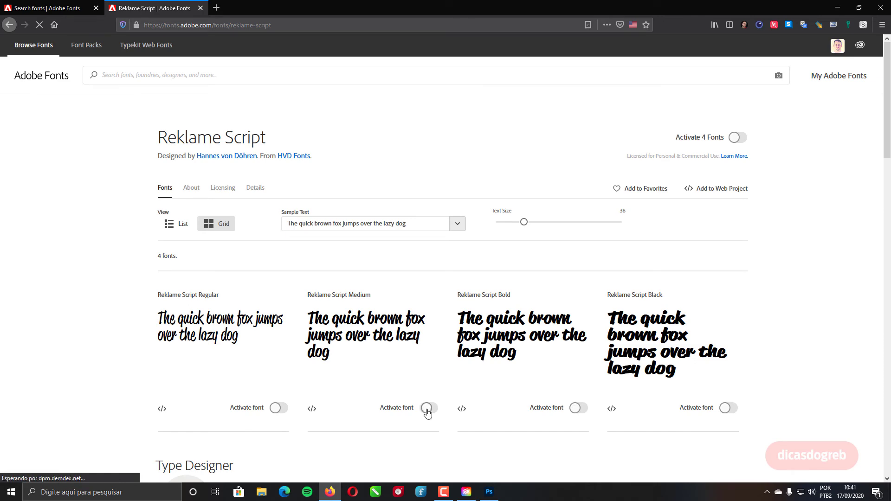
click(425, 408)
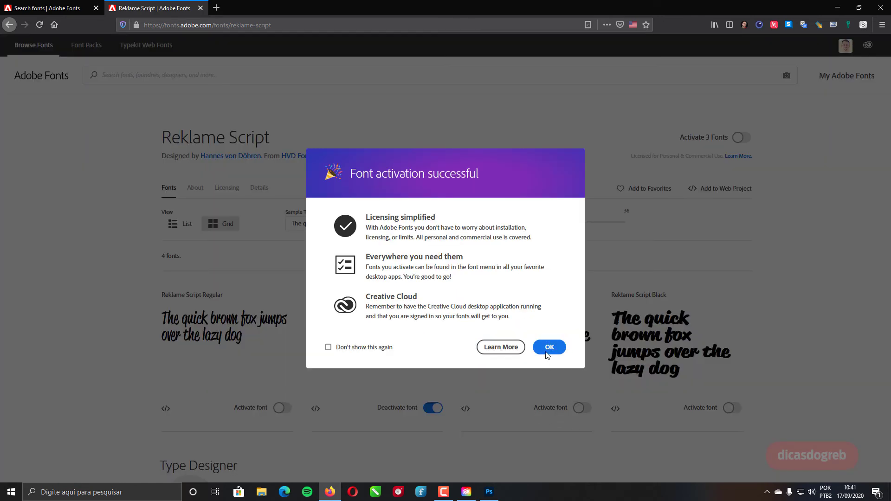
click(549, 355)
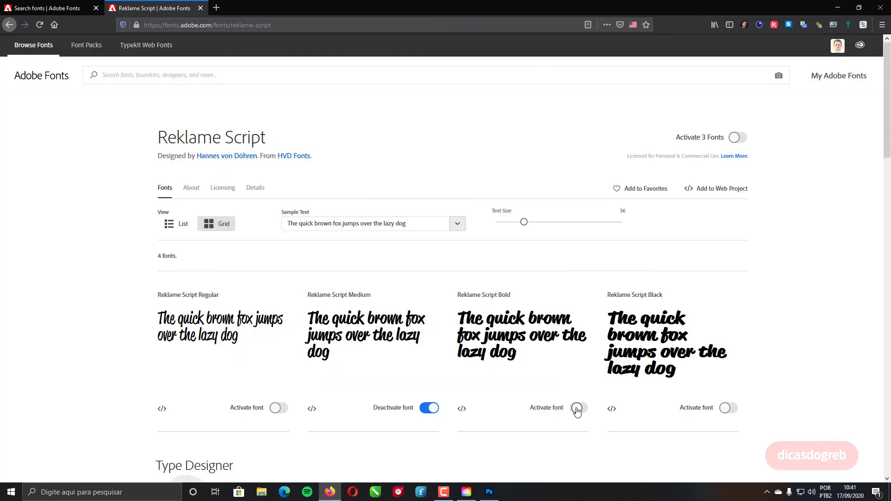
click(582, 408)
click(548, 351)
click(488, 491)
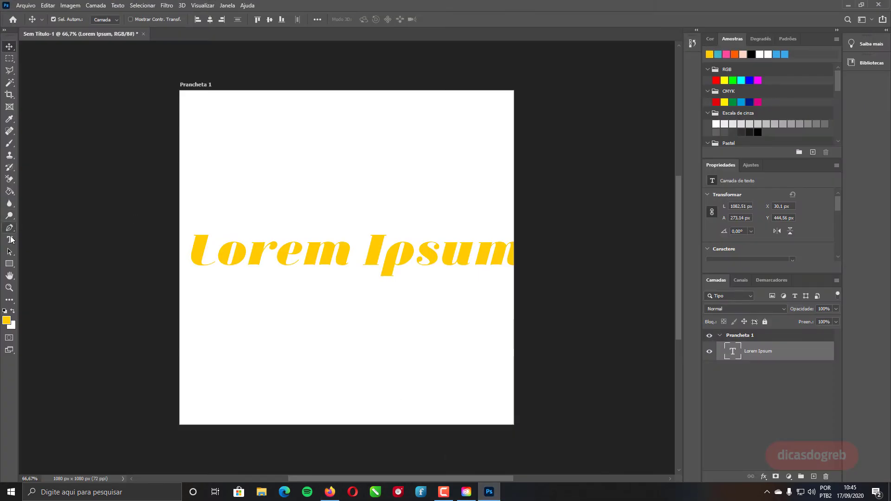
Restyle the selected headline in Reklame Script Medium using the Adobe Fonts filter.
click(9, 239)
drag(193, 254, 531, 280)
click(134, 19)
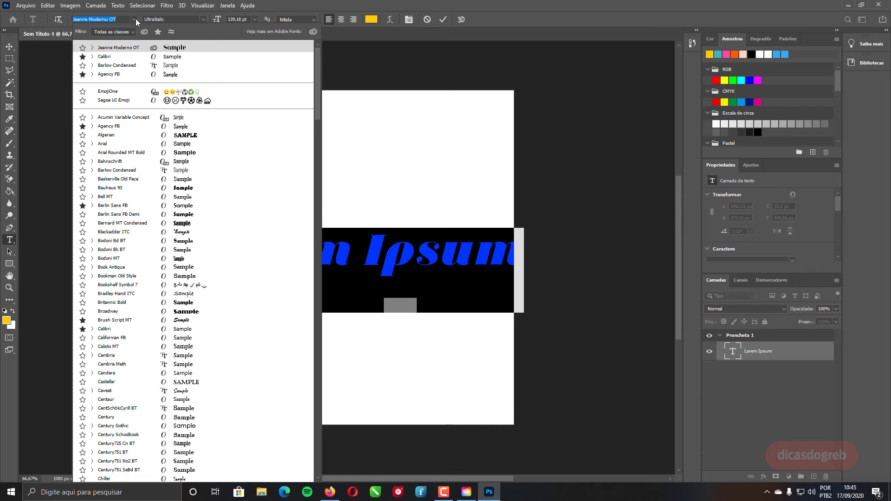
click(144, 32)
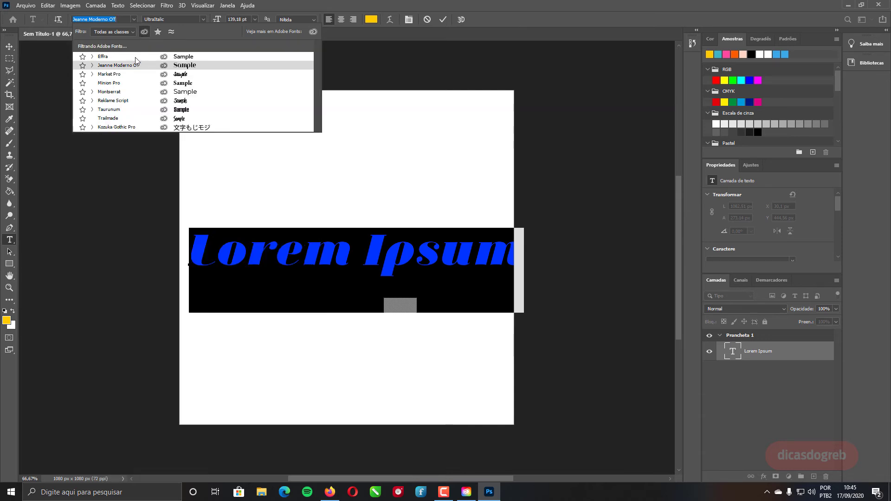
click(102, 101)
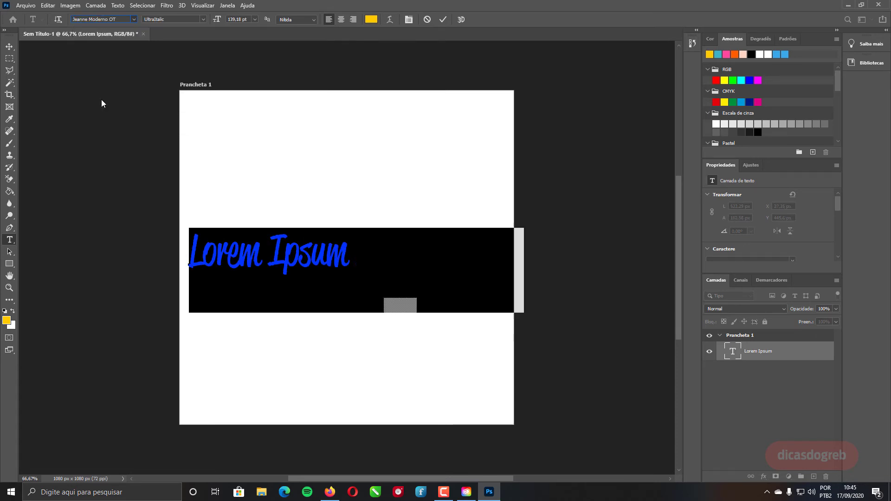
click(204, 19)
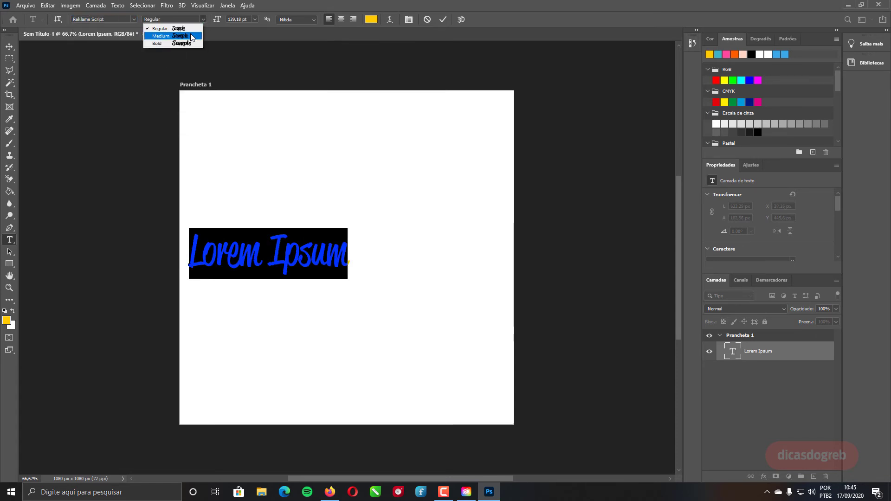
click(191, 37)
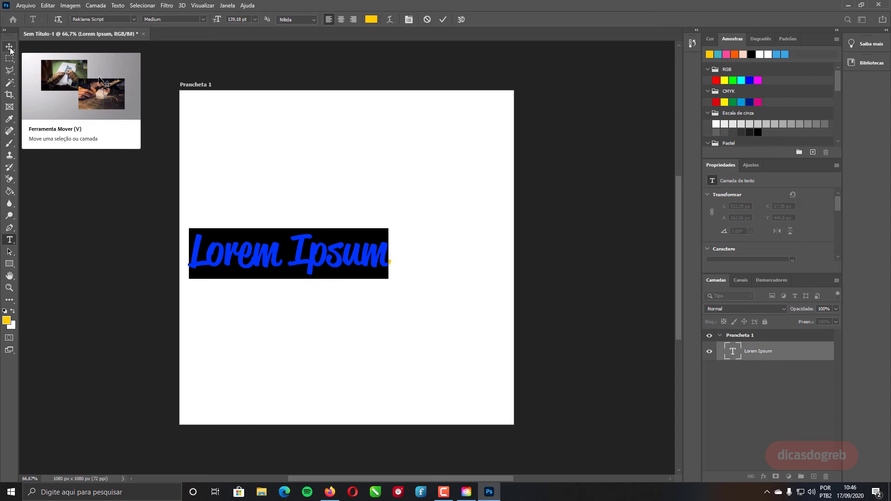
Scale the headline about 132% to 183.62 pt and recentre it on the artboard.
key(ctrl+t)
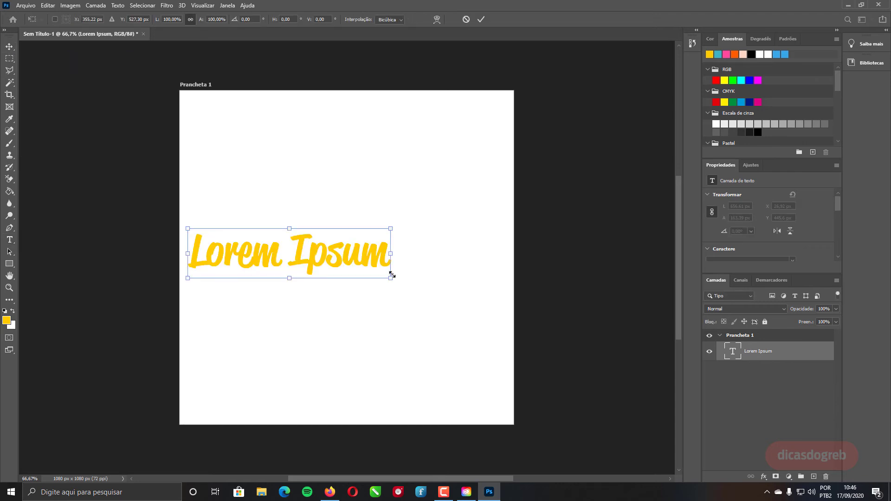
drag(391, 278, 453, 309)
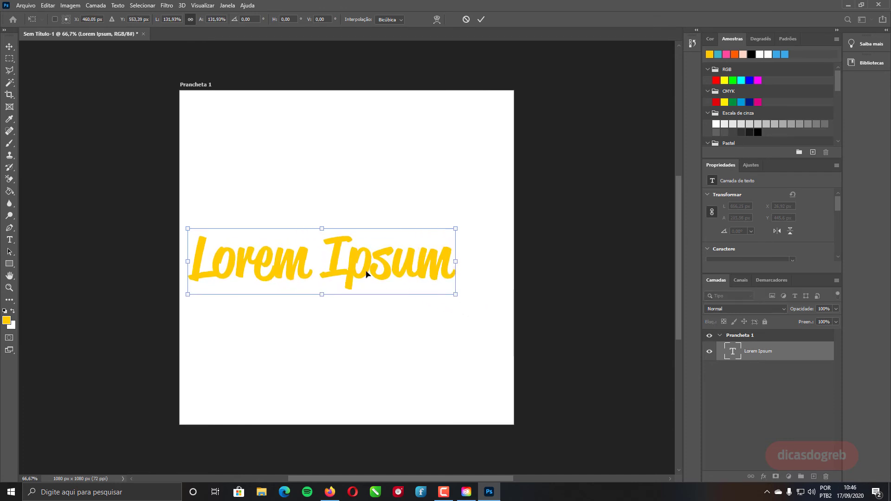
drag(332, 255, 378, 238)
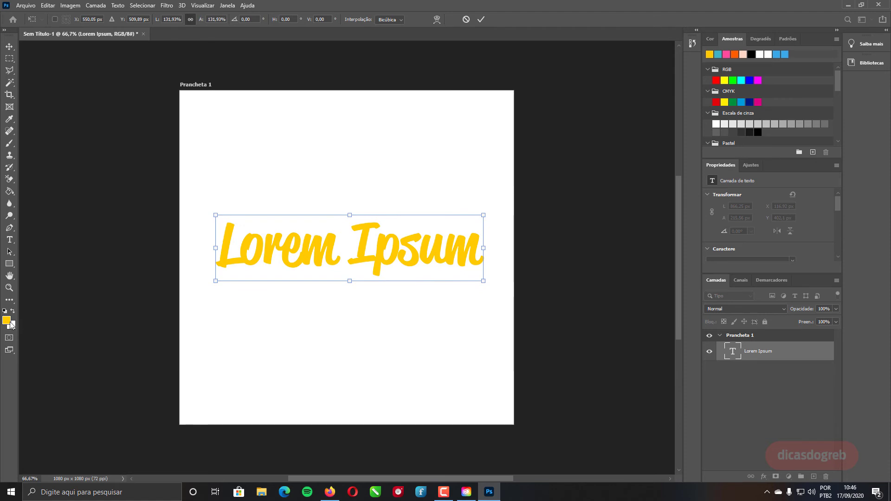
key(Return)
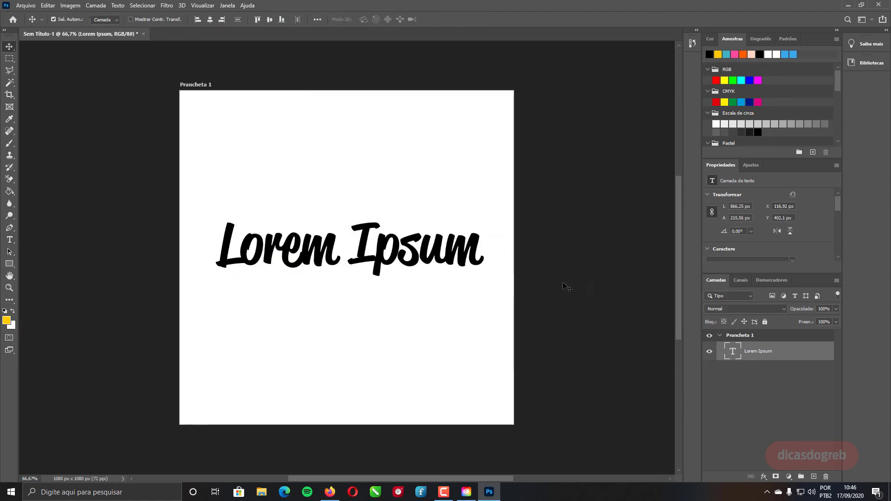
Rasterize the Lorem Ipsum layer and draw a rectangular marquee around the lettering.
right_click(763, 354)
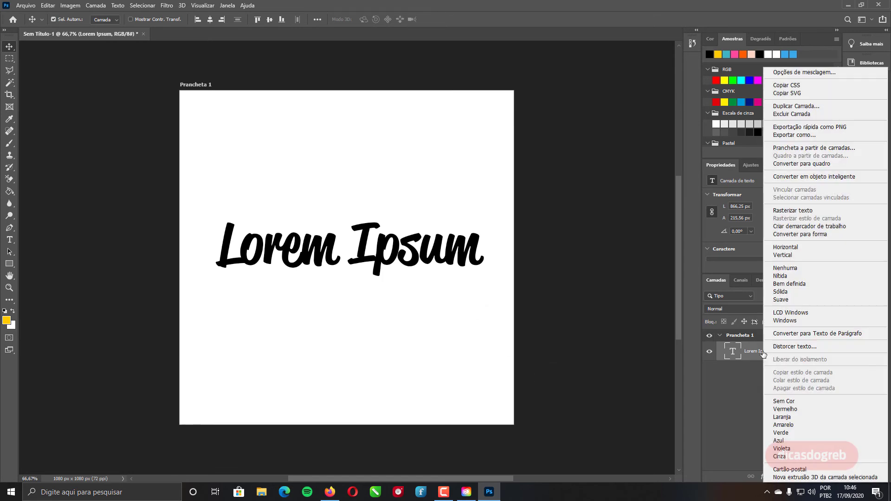
click(823, 211)
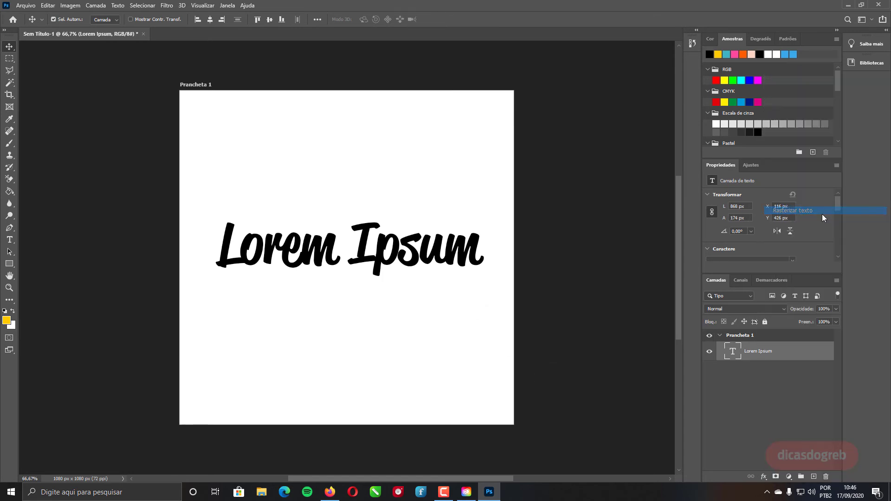
click(9, 58)
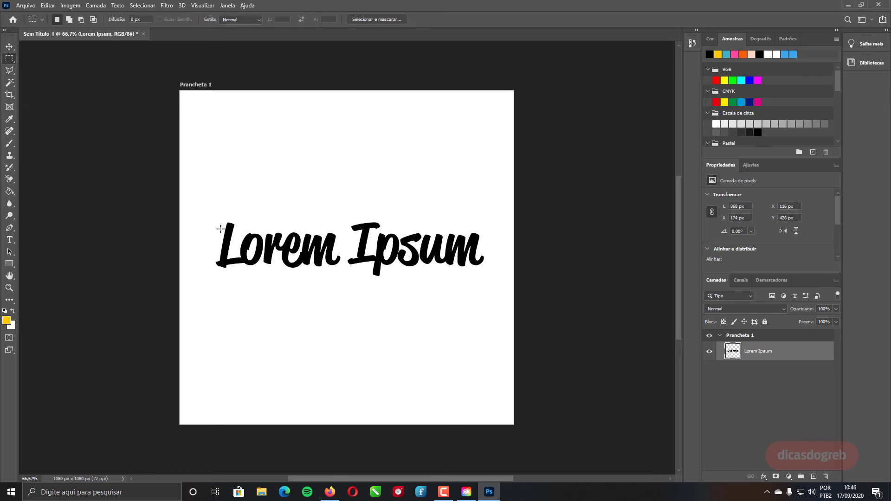
drag(206, 211, 241, 225)
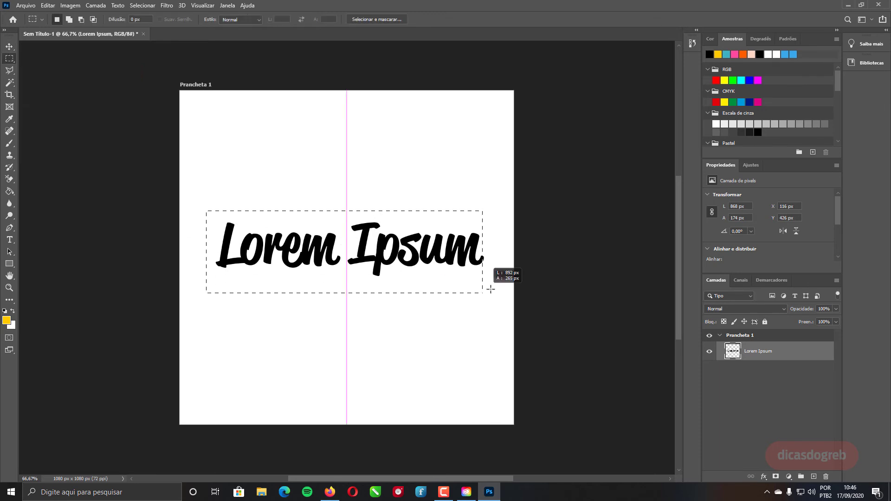
drag(297, 238, 492, 286)
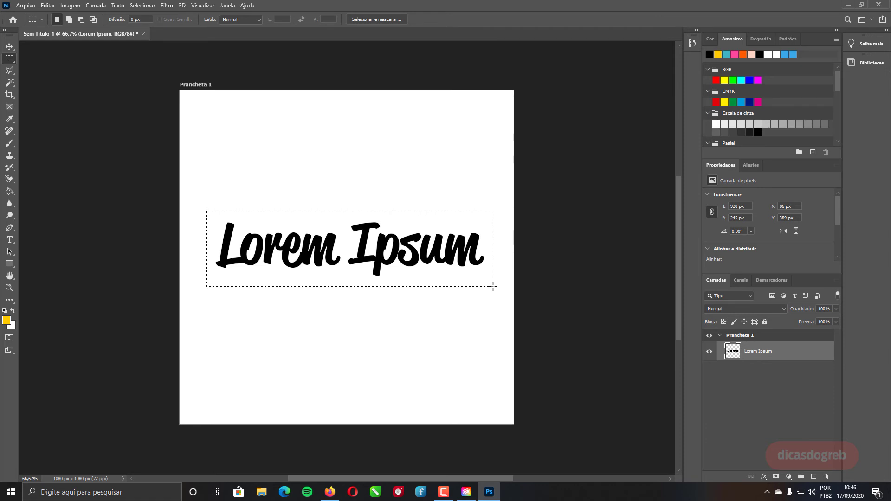
click(118, 6)
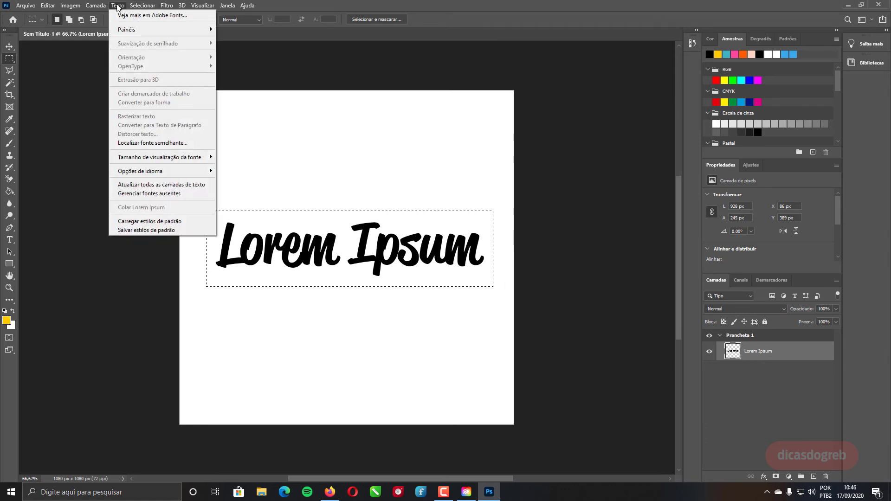
click(167, 143)
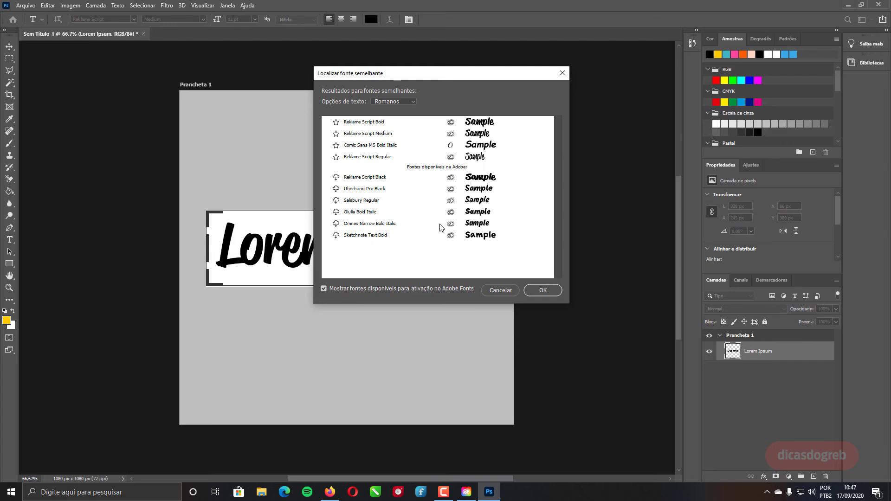
click(504, 290)
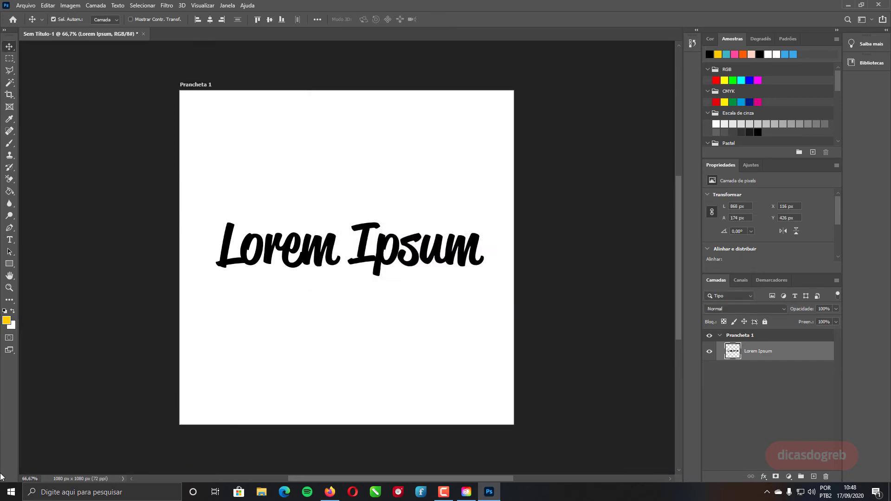
Launch Microsoft Word and create a new blank document.
click(11, 492)
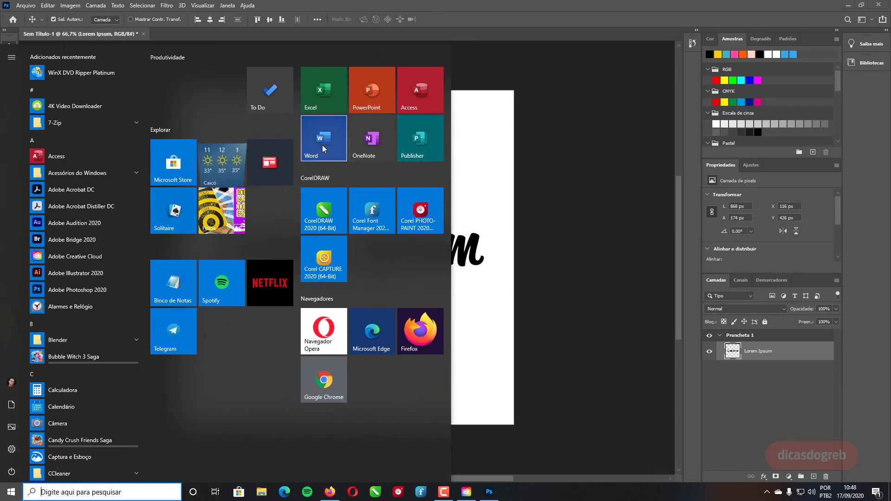
click(315, 133)
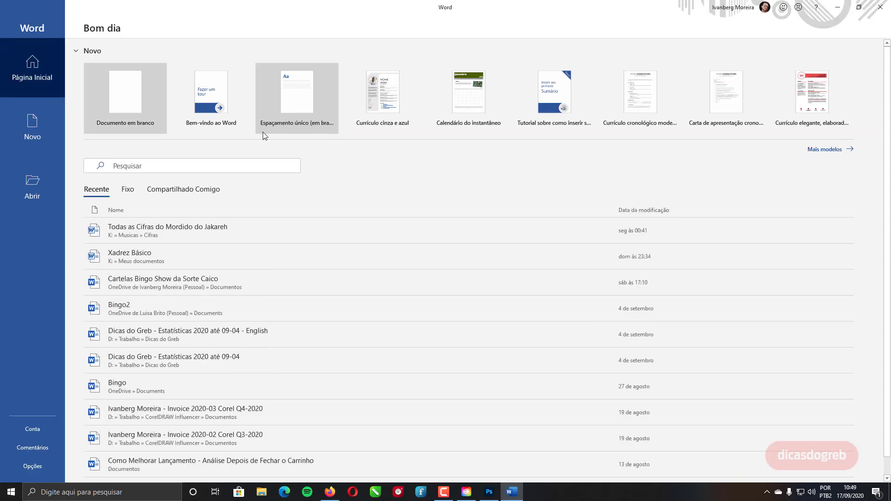
click(144, 106)
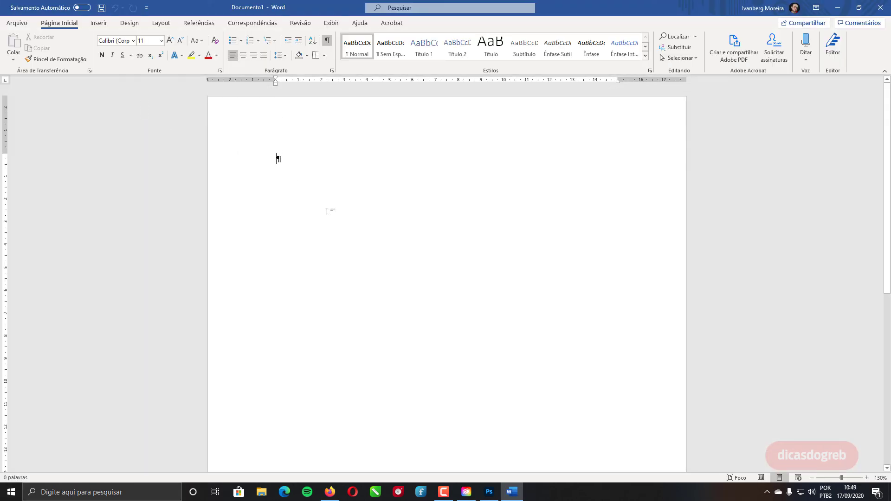
Generate three sample paragraphs with =rand(3,2) and select the first paragraph.
text(=rand)
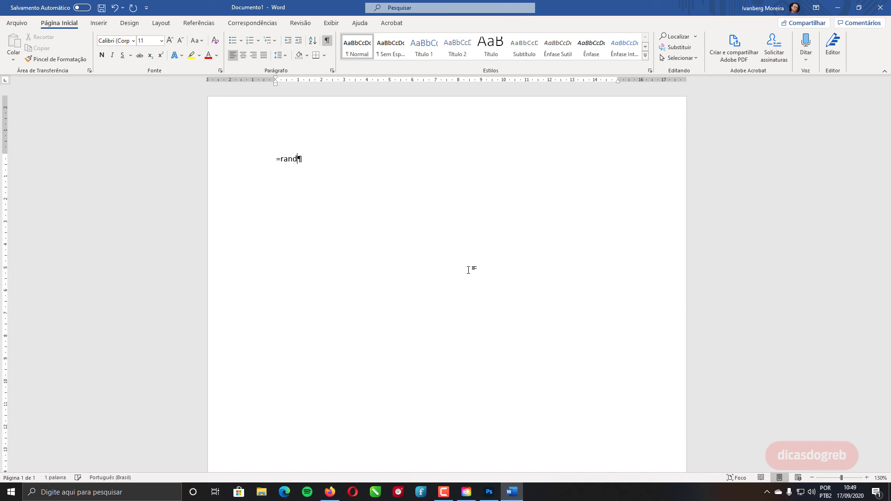
text((3,2)
text())
key(Return)
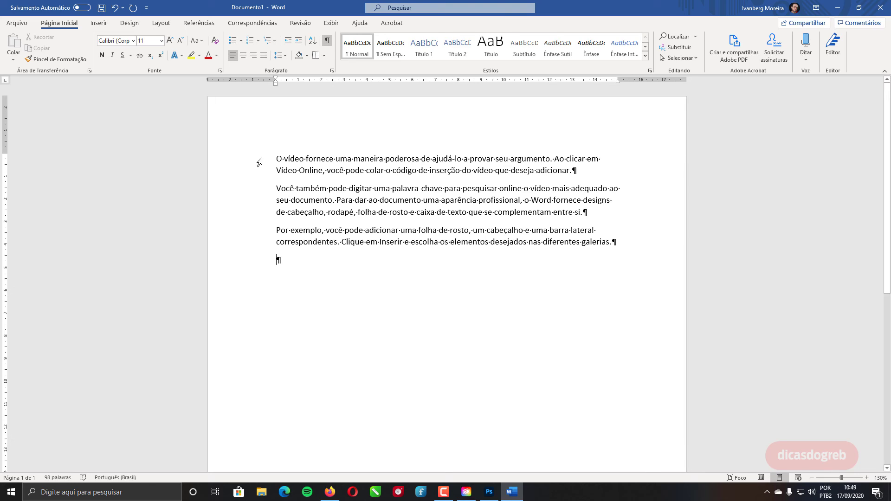
drag(259, 162, 259, 175)
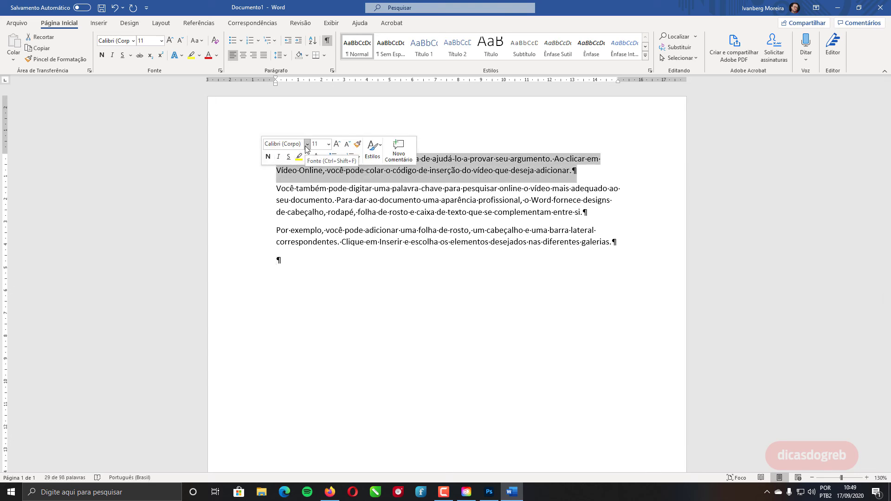
Apply Reklame Script Bold to the selected first paragraph, then switch back to Firefox.
click(306, 144)
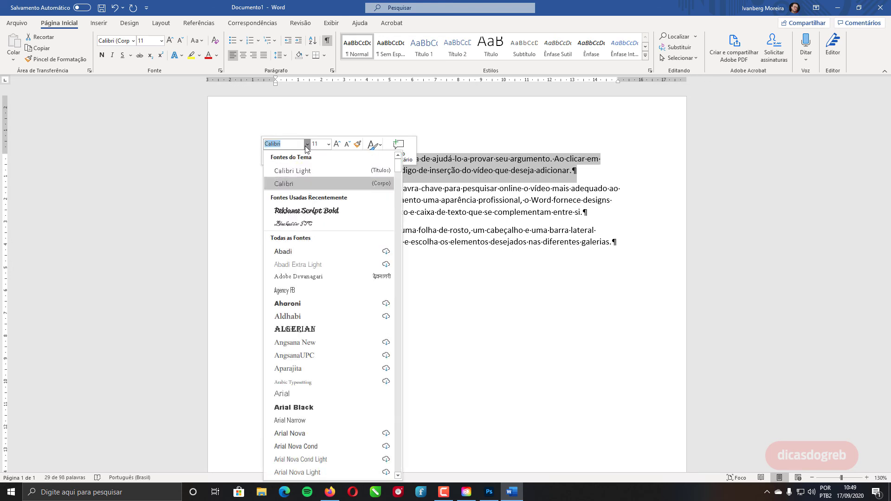
key(Down)
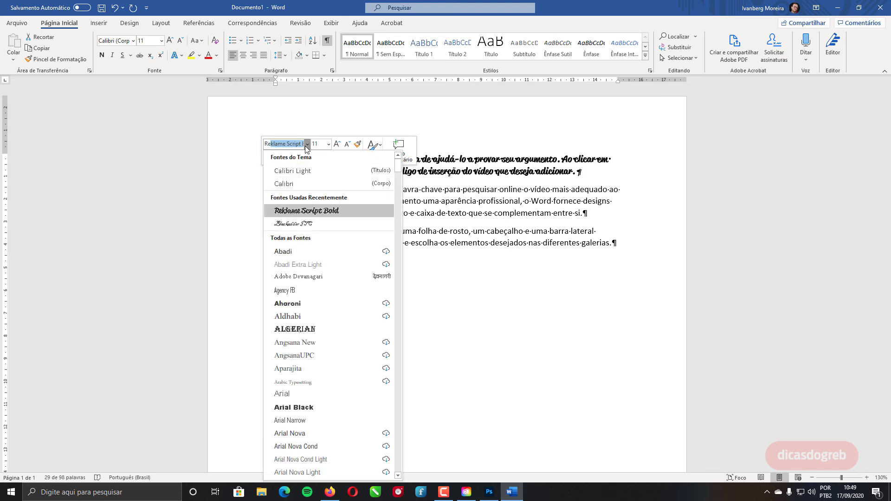
click(314, 210)
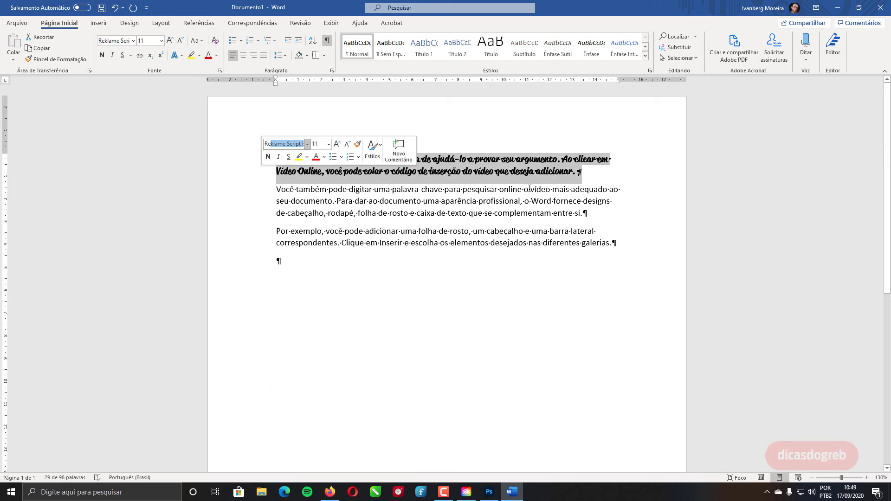
click(527, 171)
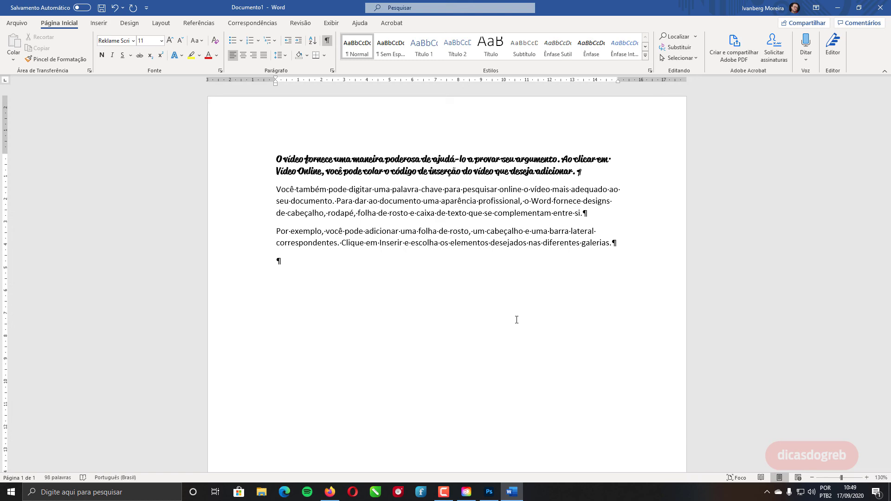
key(alt+Tab)
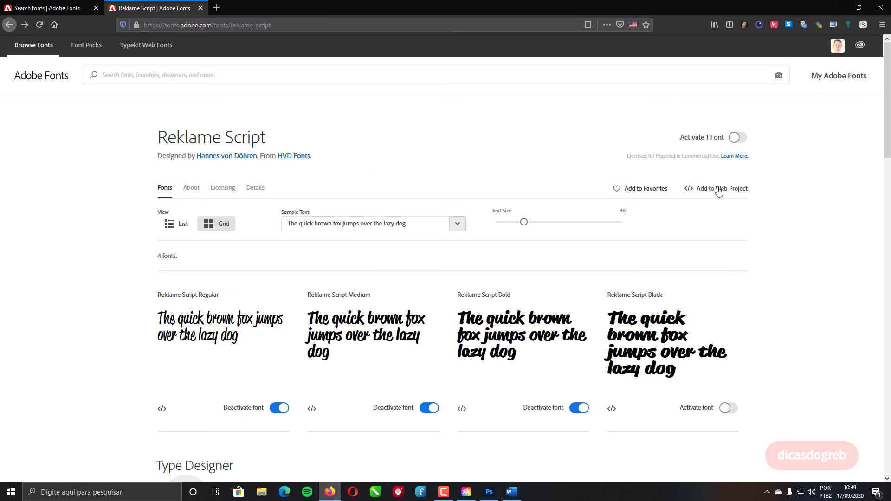
Switch off the Jeanne Moderno family in My Adobe Fonts and view Previously Active fonts.
click(833, 80)
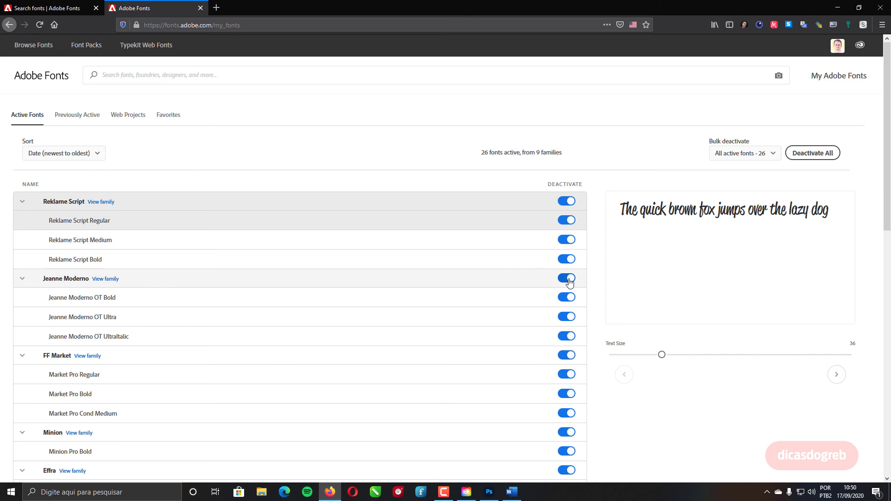
click(568, 278)
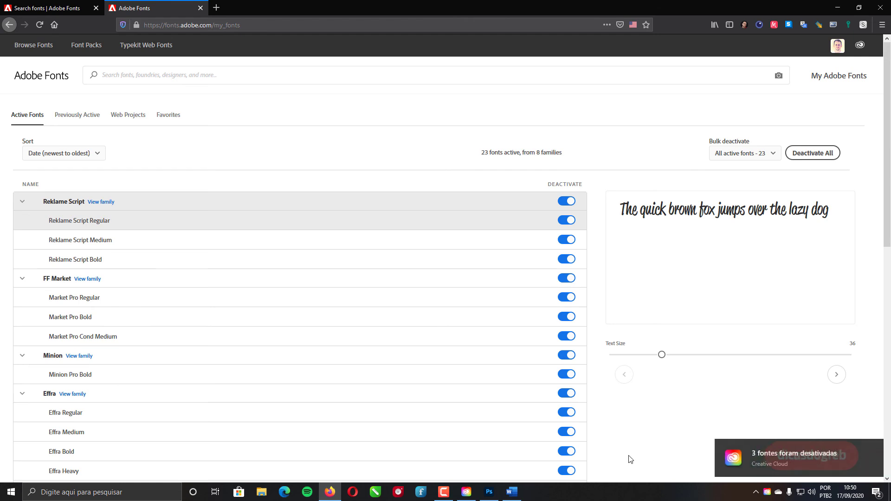
click(74, 116)
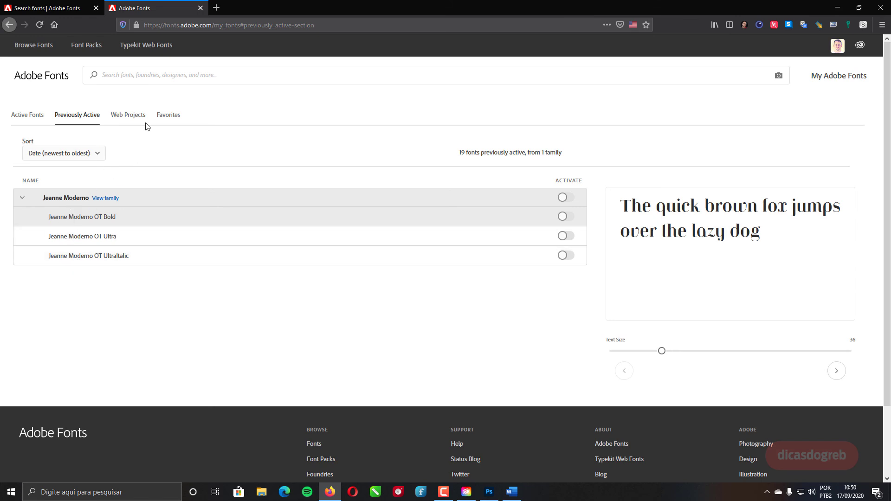
Review the Web Projects and empty Favorites tabs, then go to Browse fonts.
click(123, 120)
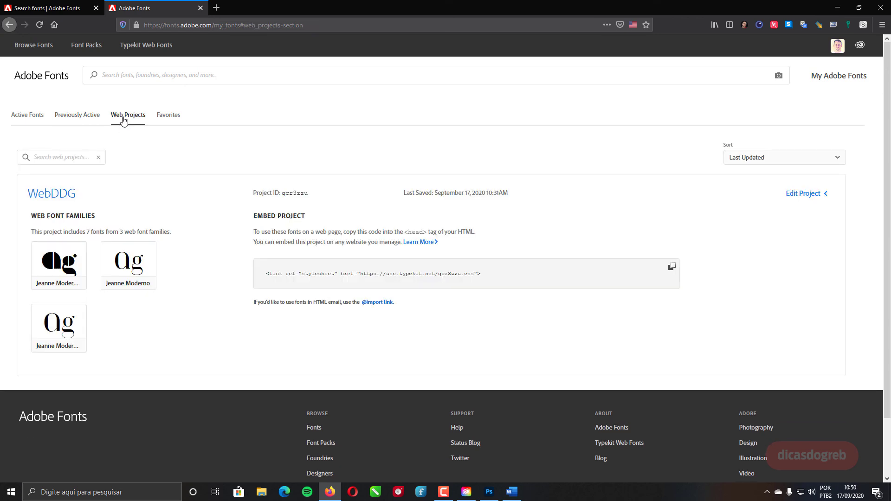
click(167, 120)
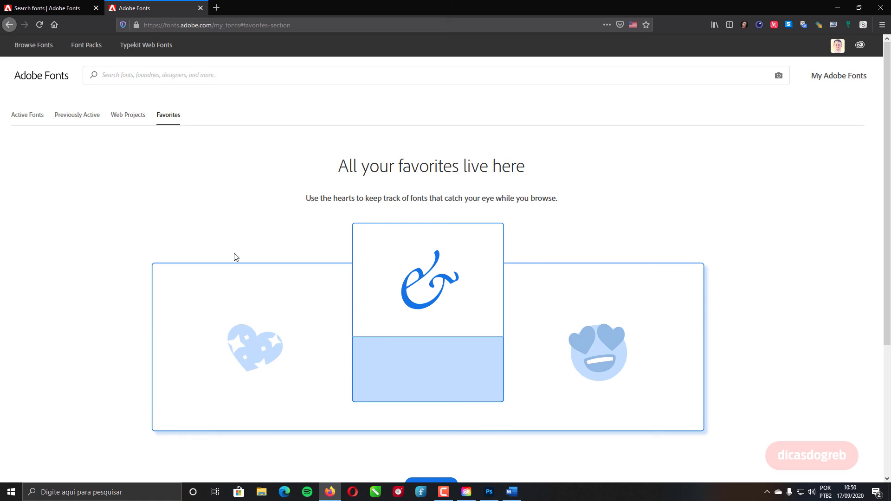
scroll(342, 328, down, 3)
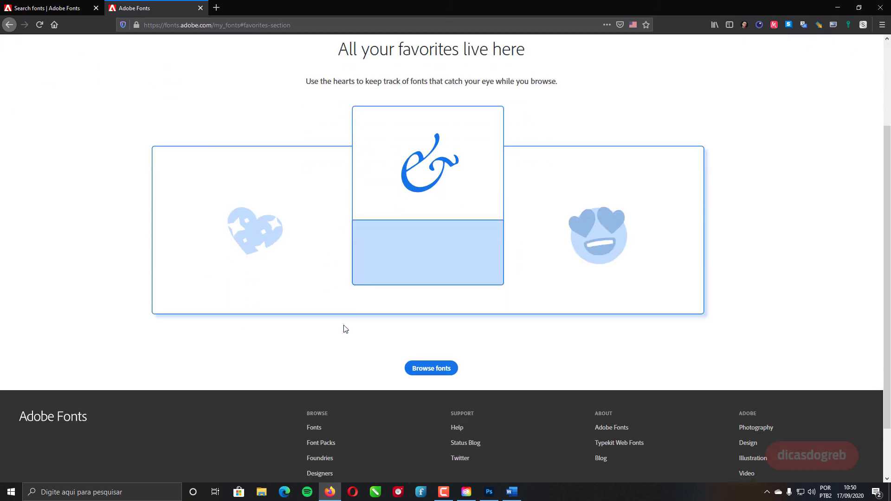
scroll(274, 308, down, 1)
scroll(274, 308, up, 3)
scroll(273, 308, down, 2)
scroll(273, 307, down, 2)
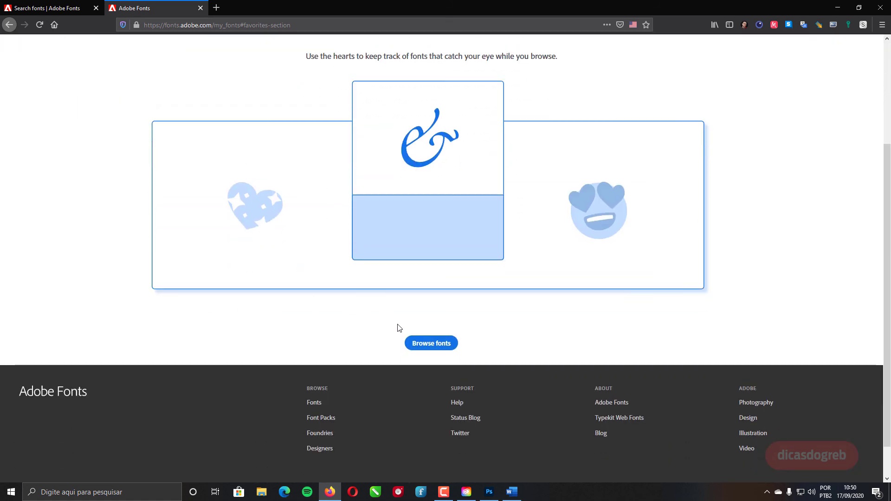
click(439, 346)
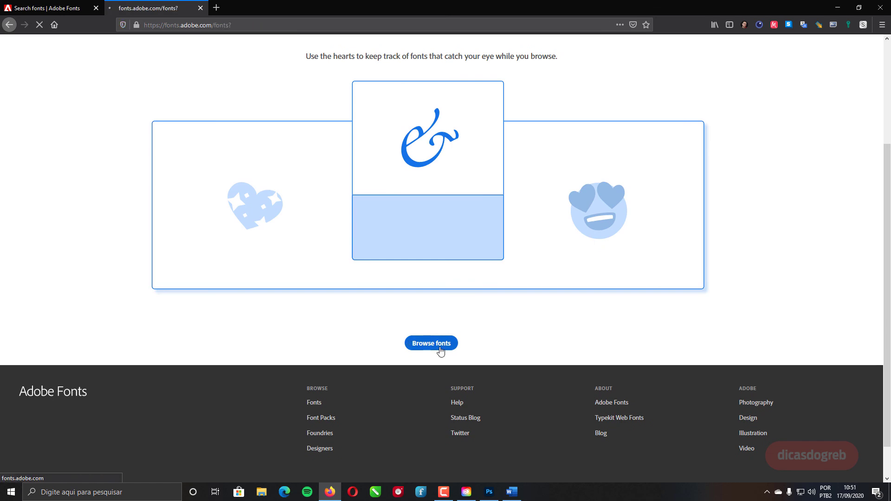
Heart P22 Allyson Pro, Aesthet Nova and Arpona in the font catalogue.
scroll(520, 430, down, 2)
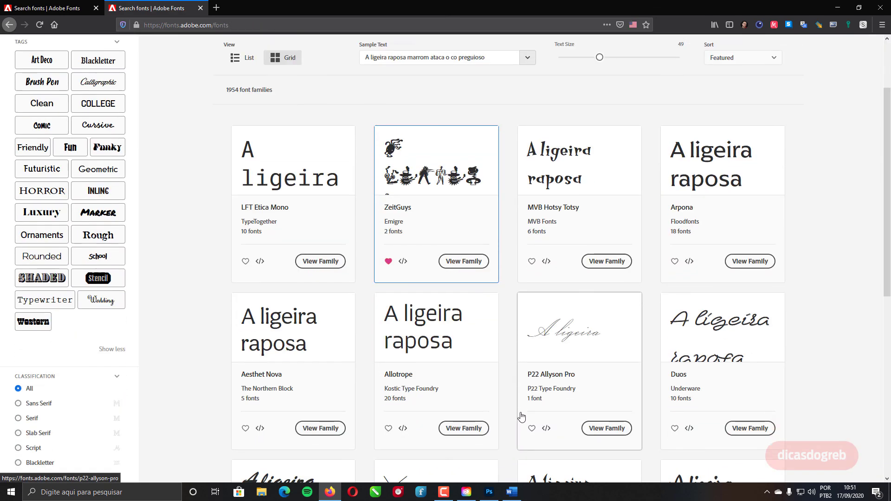
click(532, 425)
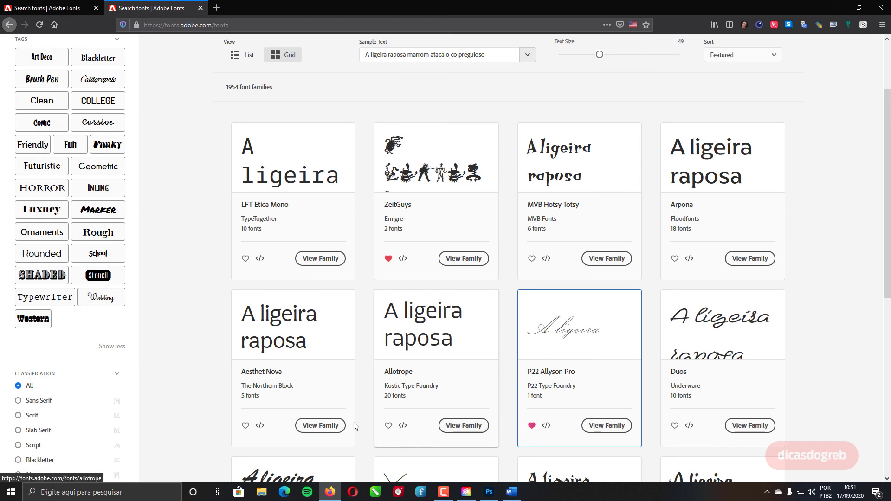
click(245, 425)
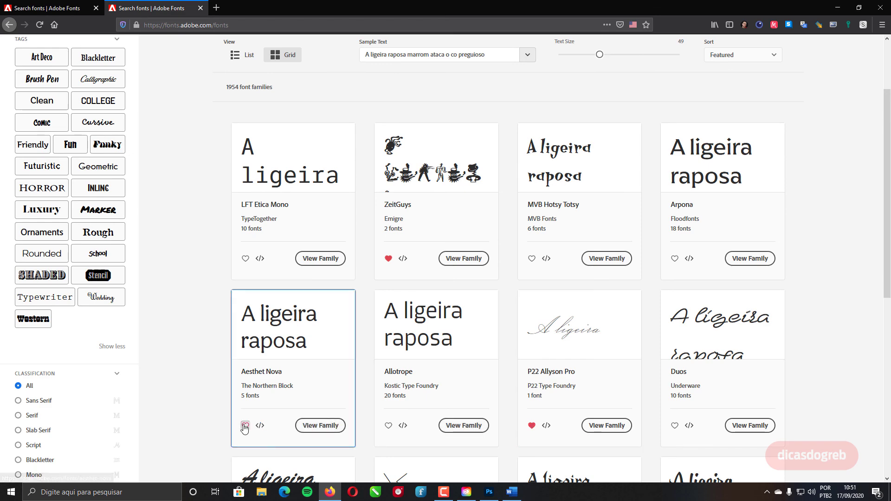
click(675, 258)
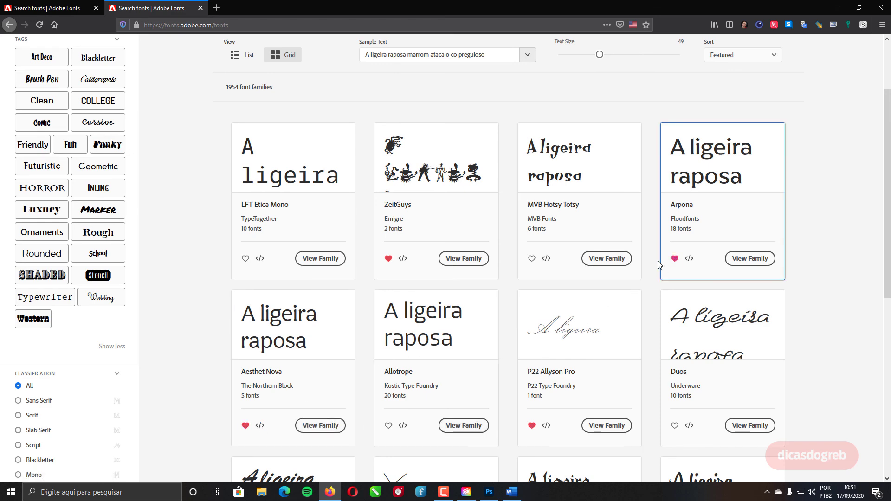
Remove ZeitGuys and P22 Allyson Pro from Favorites, reload, and return to the home page.
scroll(549, 257, up, 2)
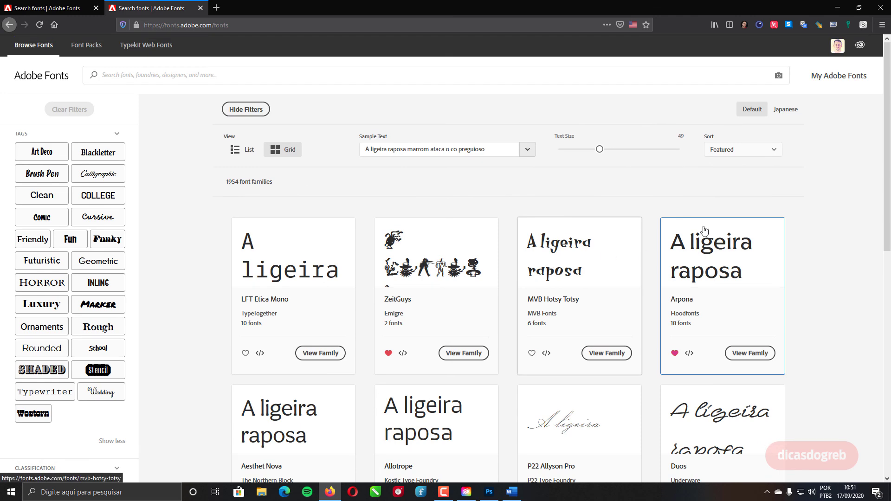
click(852, 80)
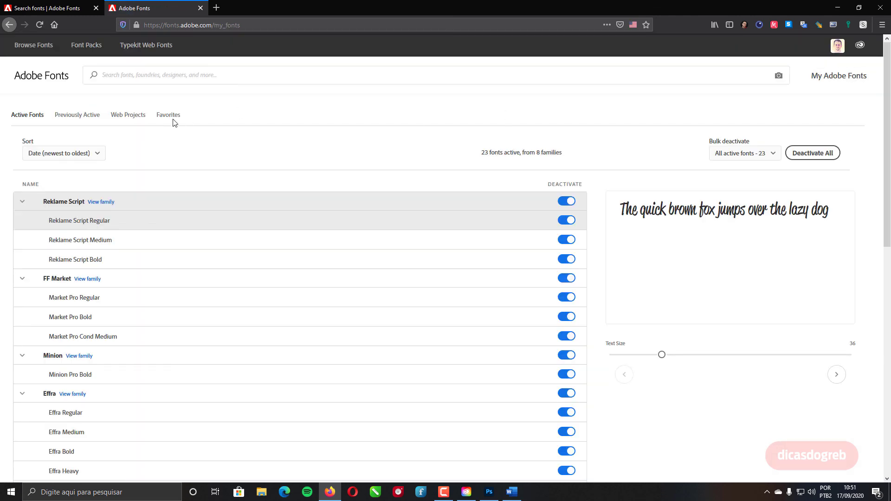
click(168, 116)
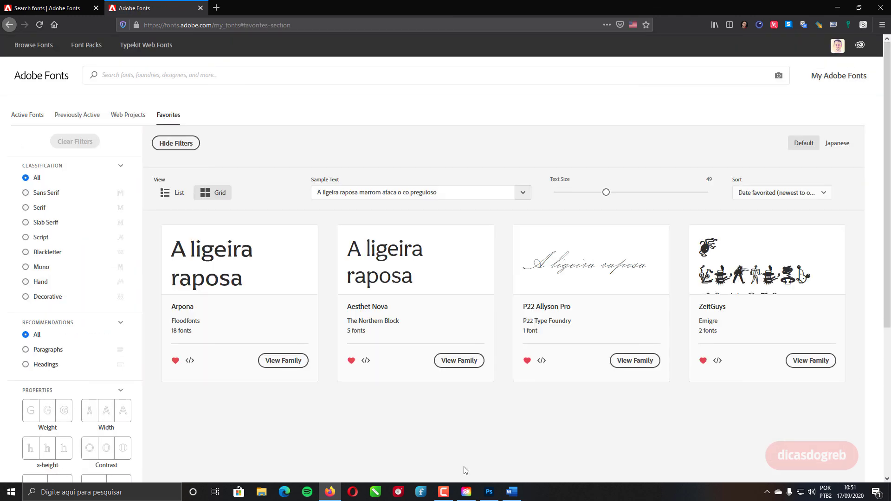
click(704, 362)
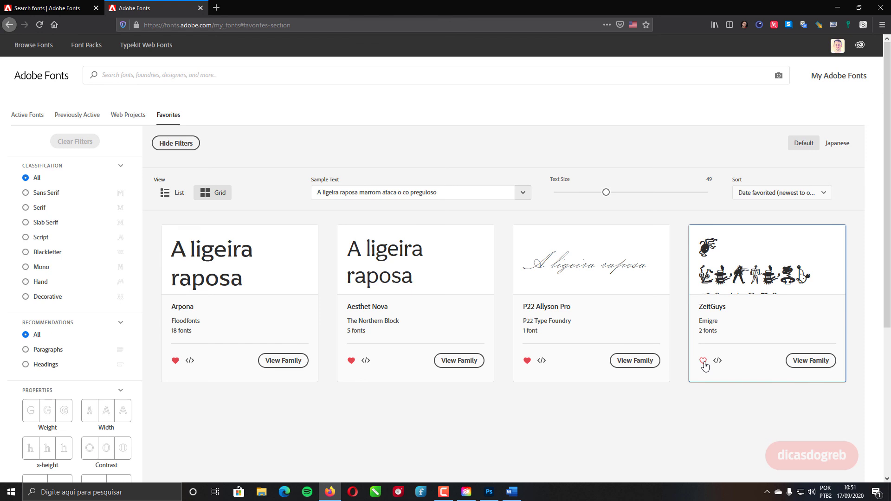
click(527, 362)
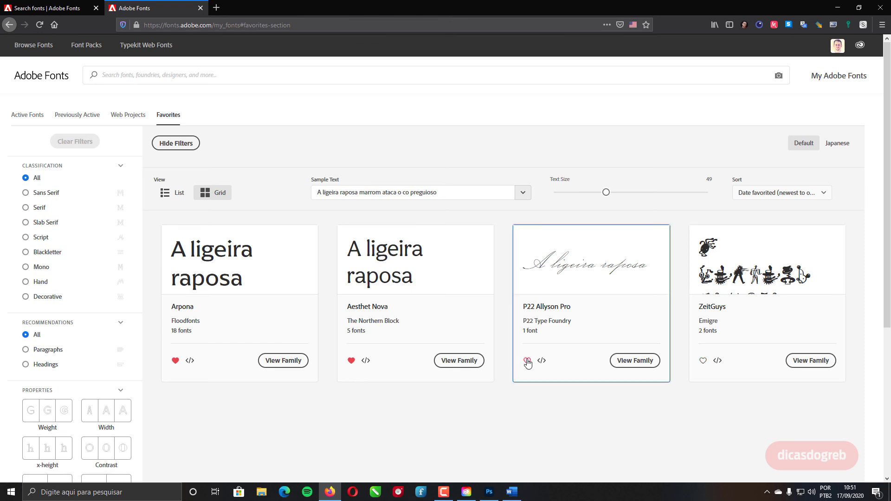
click(40, 25)
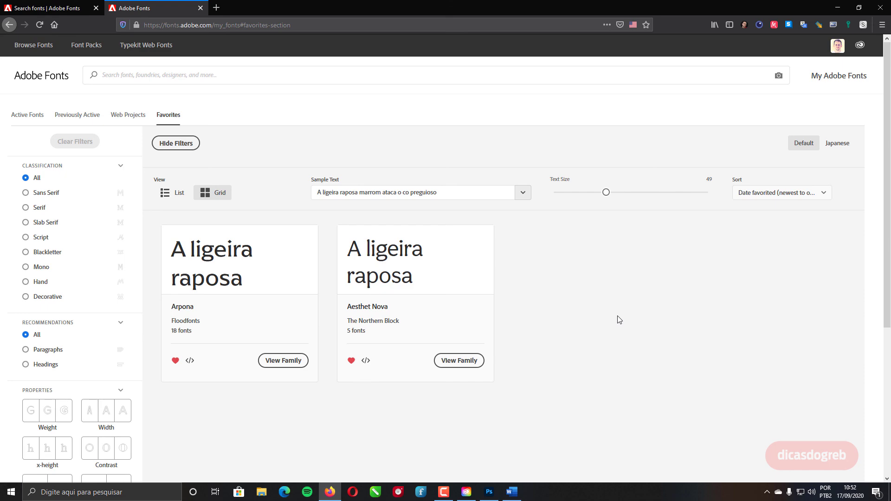
click(42, 78)
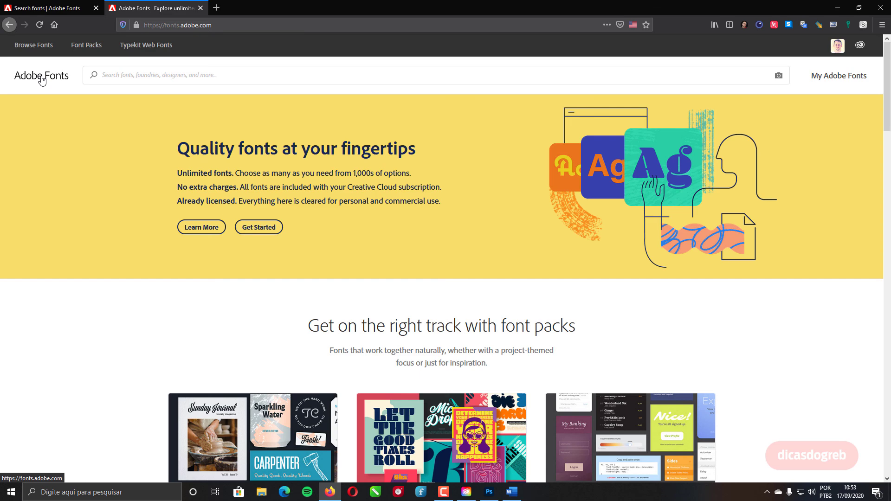